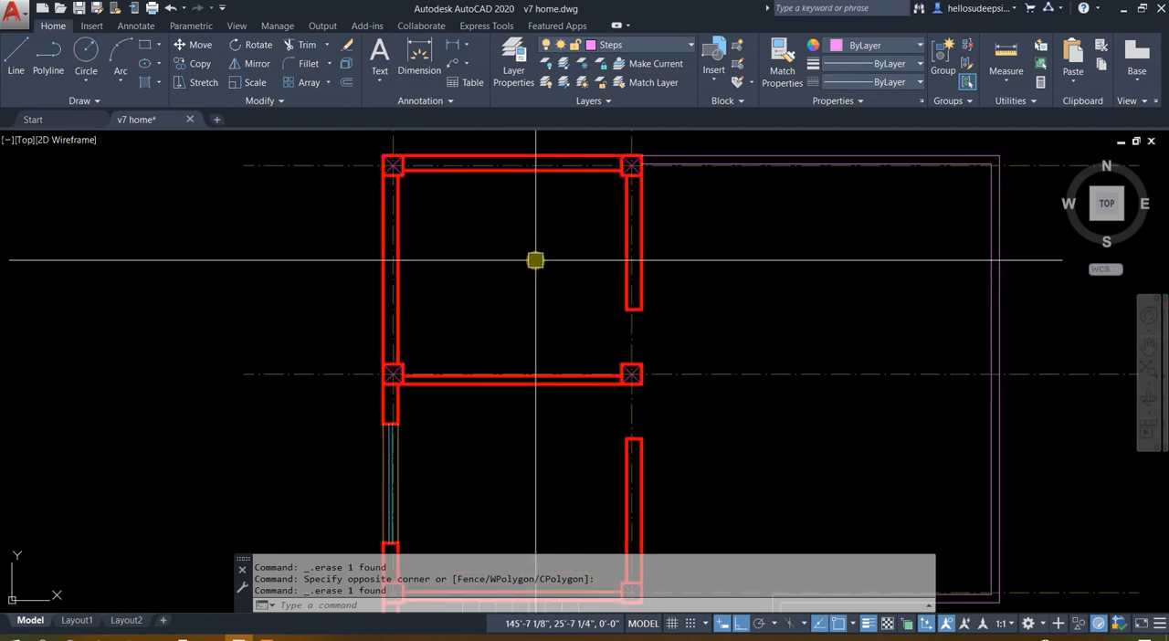
# Copy the D1 door of the 10'-6"x11'-10" bedroom from the First Floor Plan to the empty space beside the Second Floor Plan's middle-room doorway
pyautogui.scroll(-4, 638, 283)
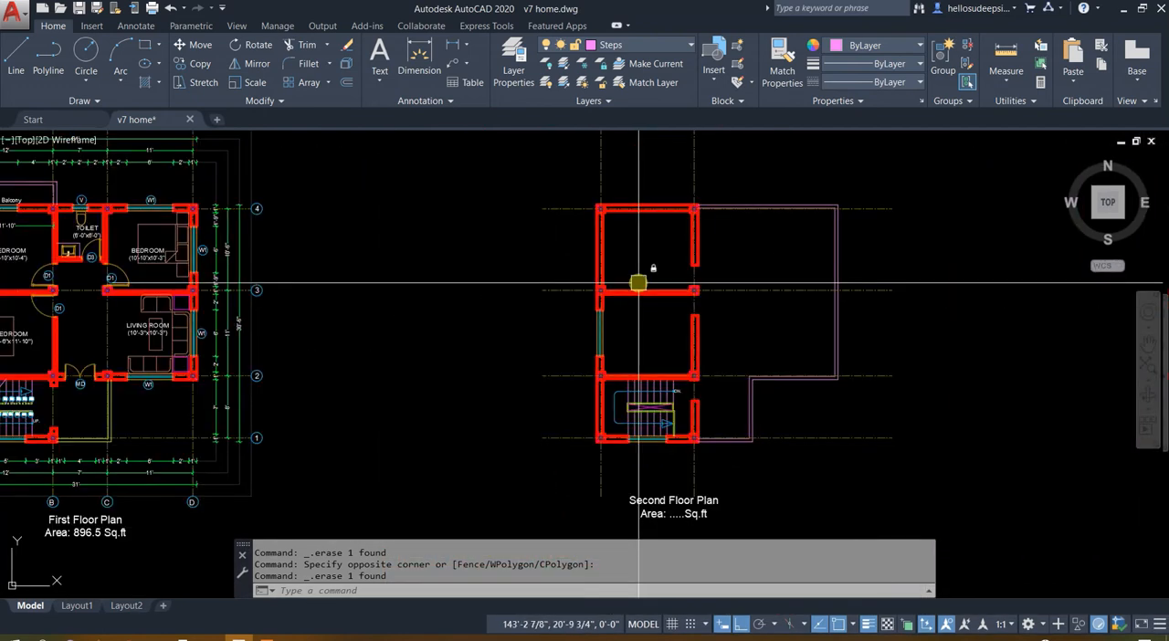
pyautogui.moveTo(184, 289); pyautogui.dragTo(581, 311, button='middle')
pyautogui.scroll(9, 385, 326)
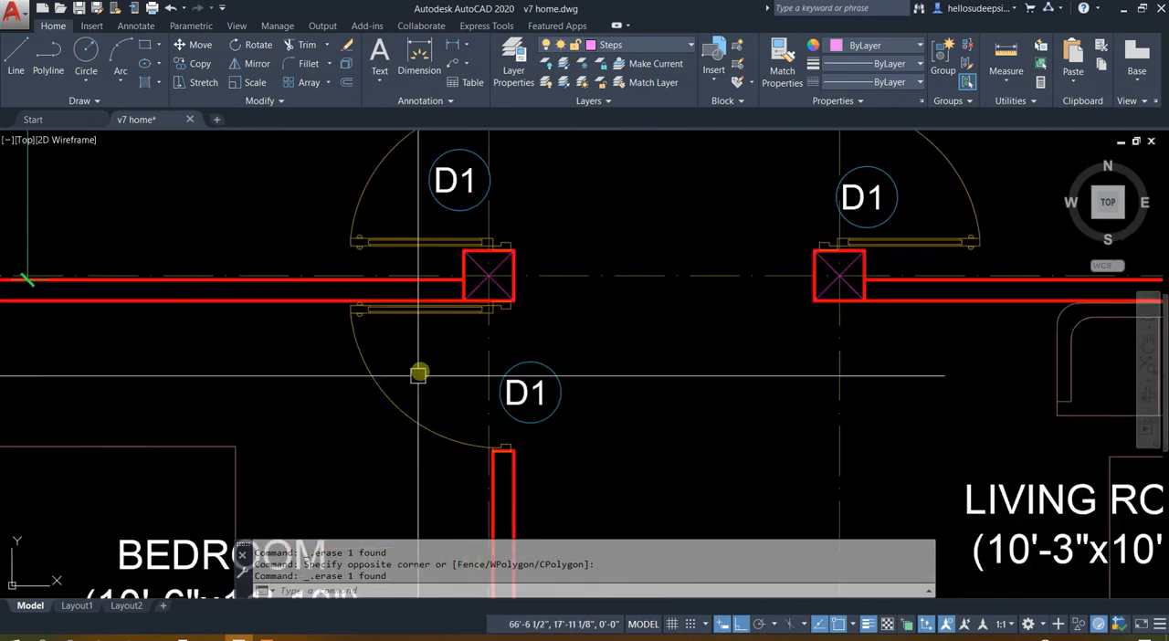
pyautogui.click(438, 350)
pyautogui.click(284, 460)
pyautogui.write('c')
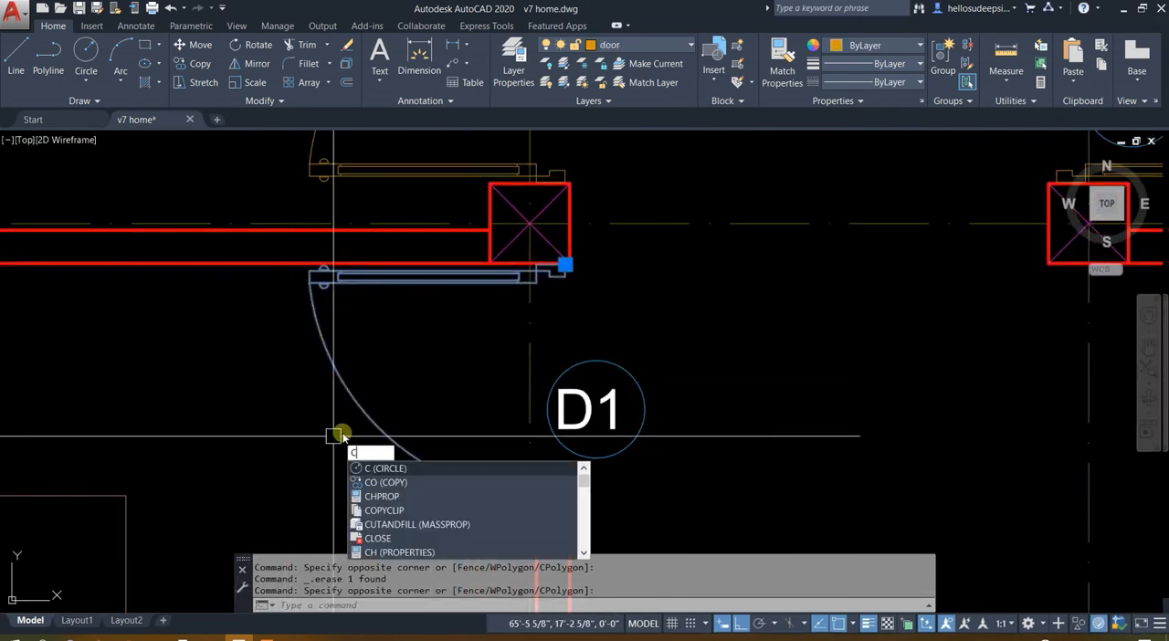
pyautogui.write('o')
pyautogui.press('Return')
pyautogui.click(565, 265)
pyautogui.scroll(-5, 559, 267)
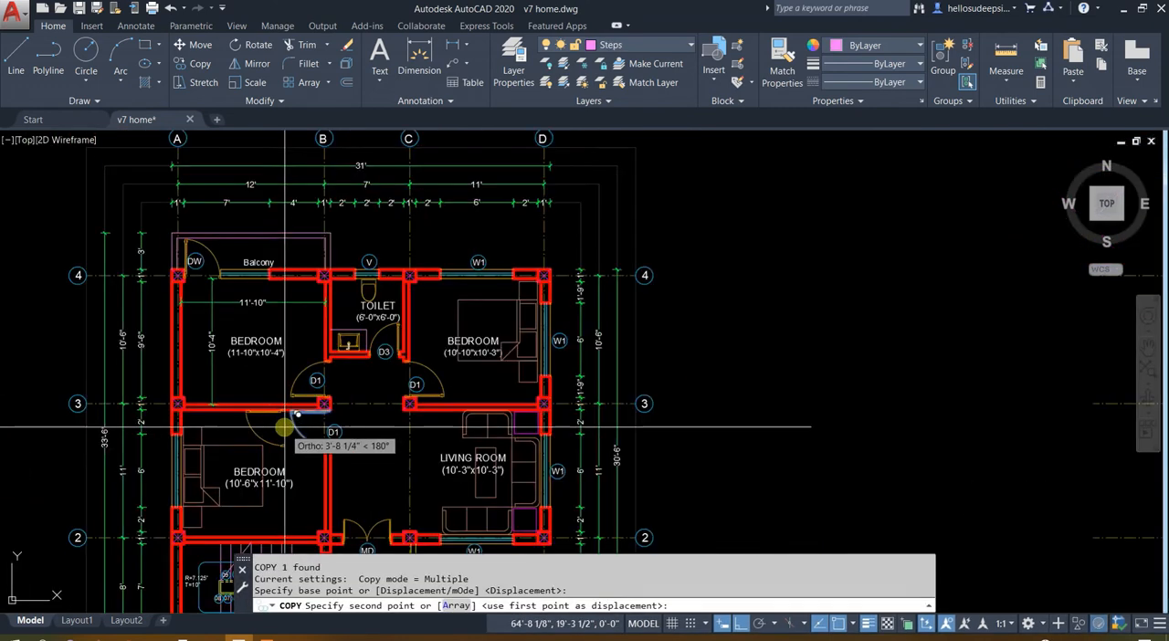
pyautogui.scroll(4, 959, 422)
pyautogui.moveTo(963, 422); pyautogui.dragTo(621, 388, button='middle')
pyautogui.scroll(4, 664, 394)
pyautogui.scroll(2, 668, 393)
pyautogui.click(664, 391)
pyautogui.press('Escape')
pyautogui.moveTo(212, 289); pyautogui.dragTo(480, 206, button='middle')
pyautogui.write('d')
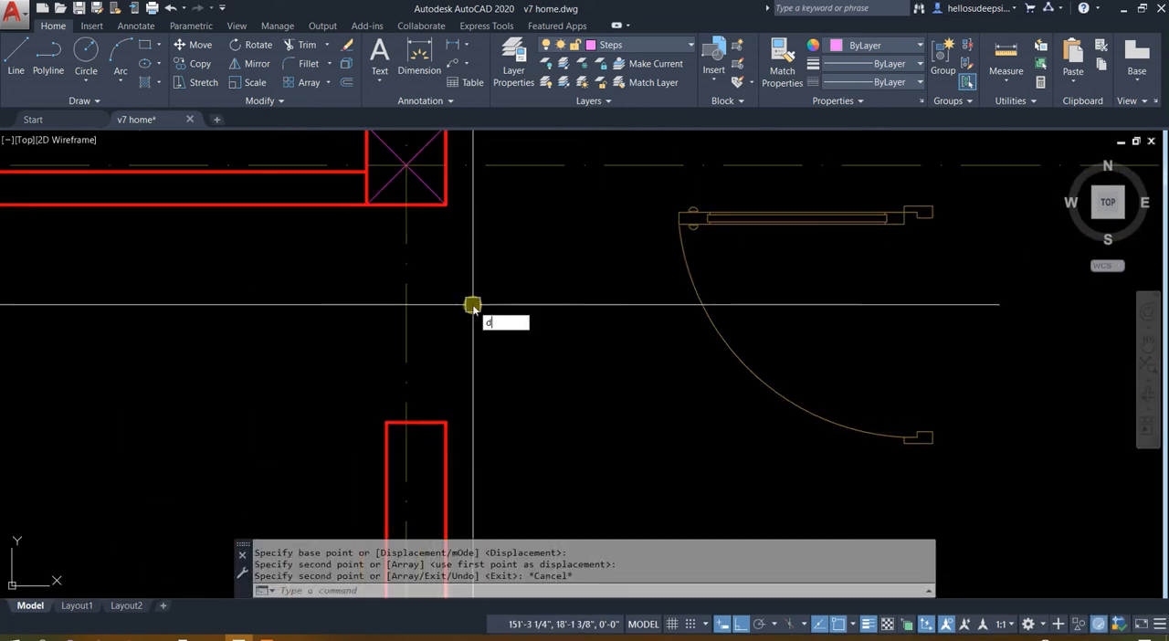
pyautogui.write('li')
pyautogui.press('Return')
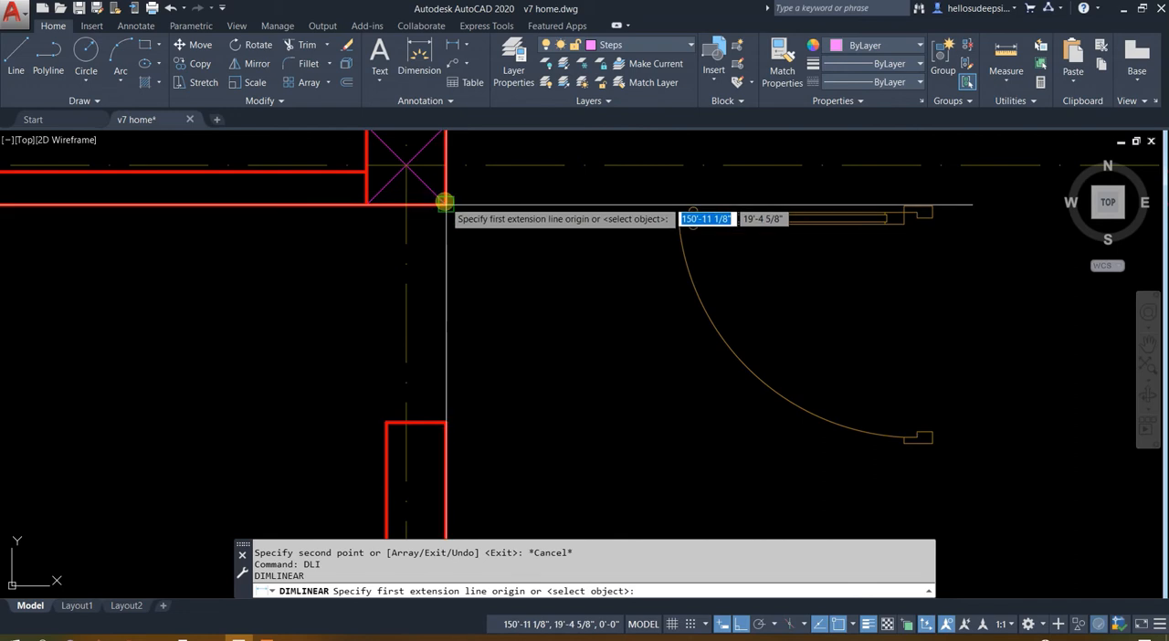
pyautogui.click(445, 202)
pyautogui.click(442, 422)
pyautogui.press('Escape')
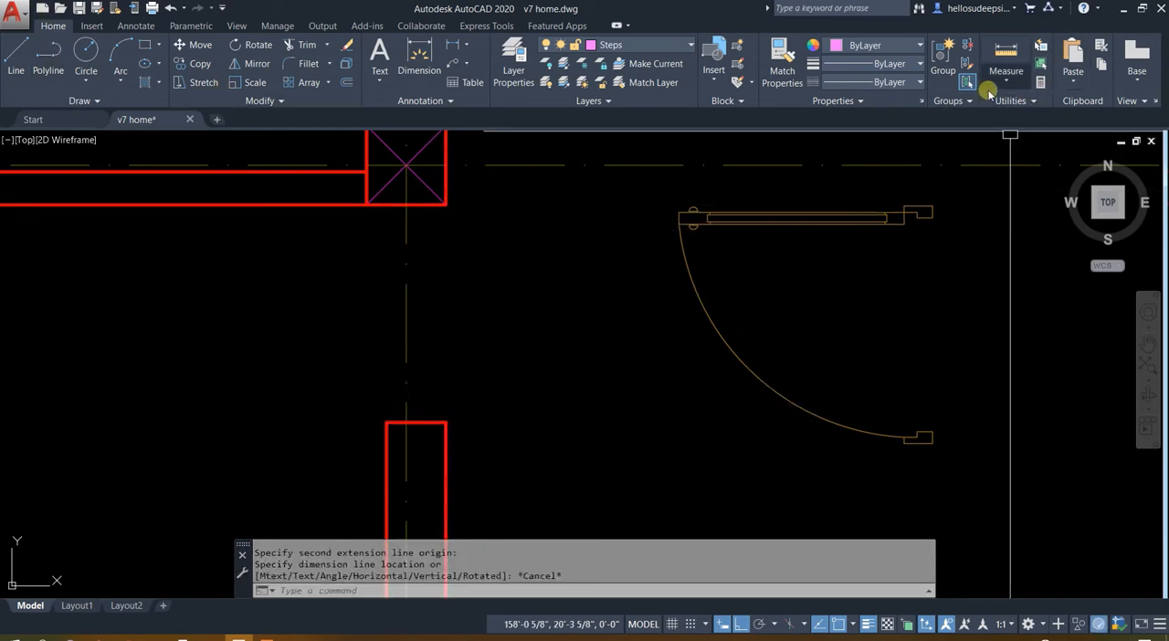
# Measure the width of the doorway below the grid-3 column and the overall frame width of the copied door
pyautogui.click(1005, 85)
pyautogui.click(1019, 134)
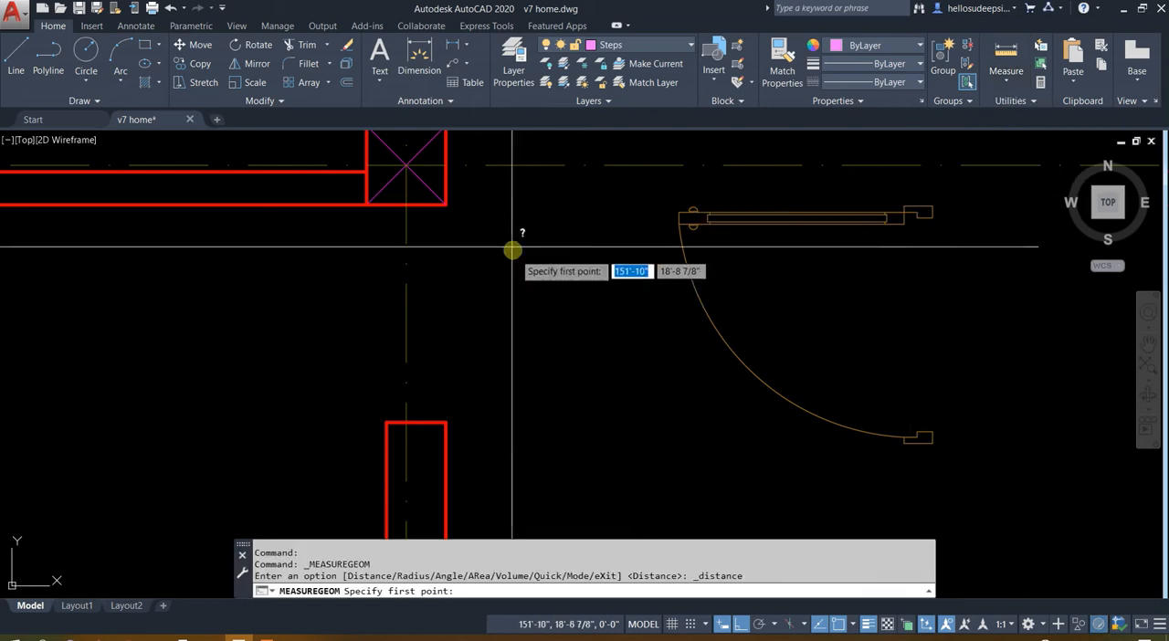
pyautogui.click(445, 202)
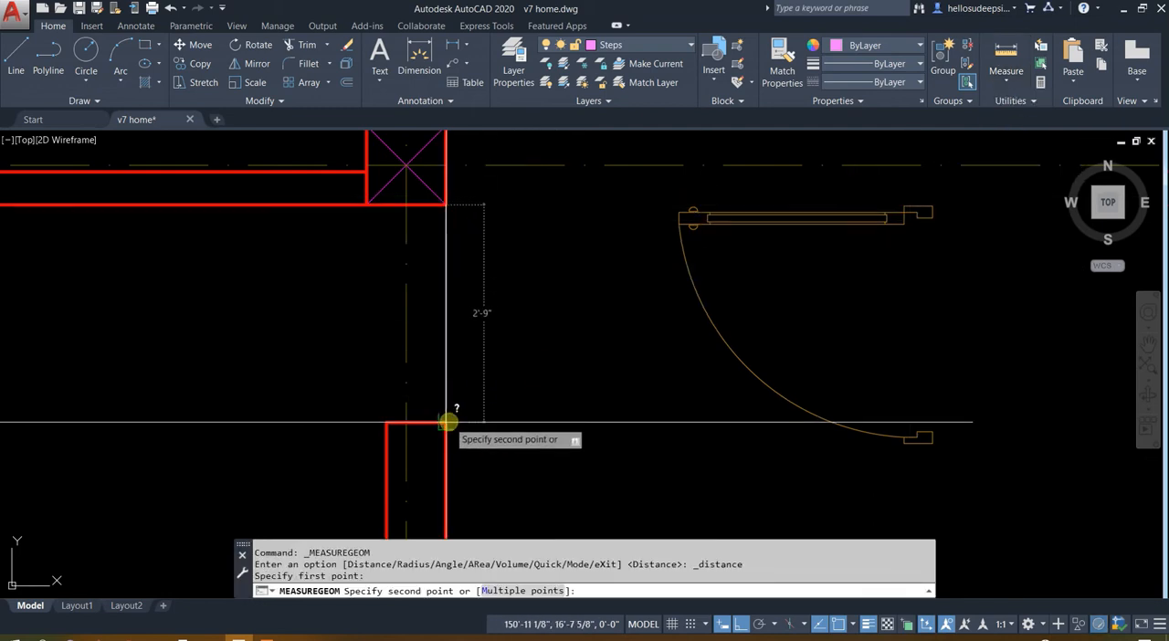
pyautogui.press('Escape')
pyautogui.click(1004, 88)
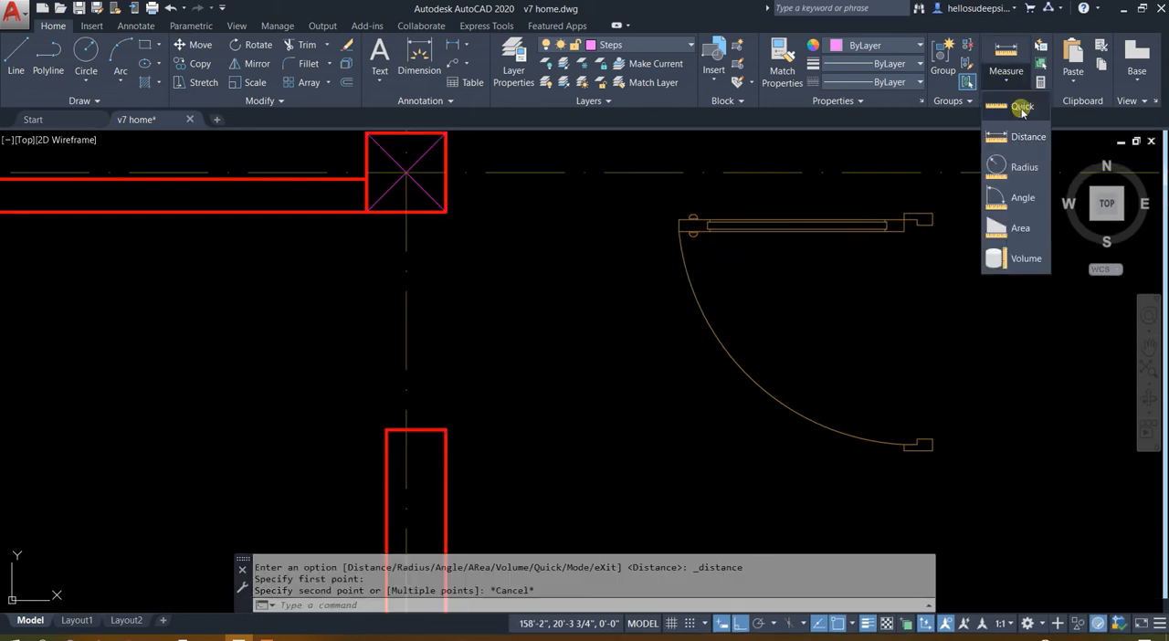
pyautogui.click(1022, 137)
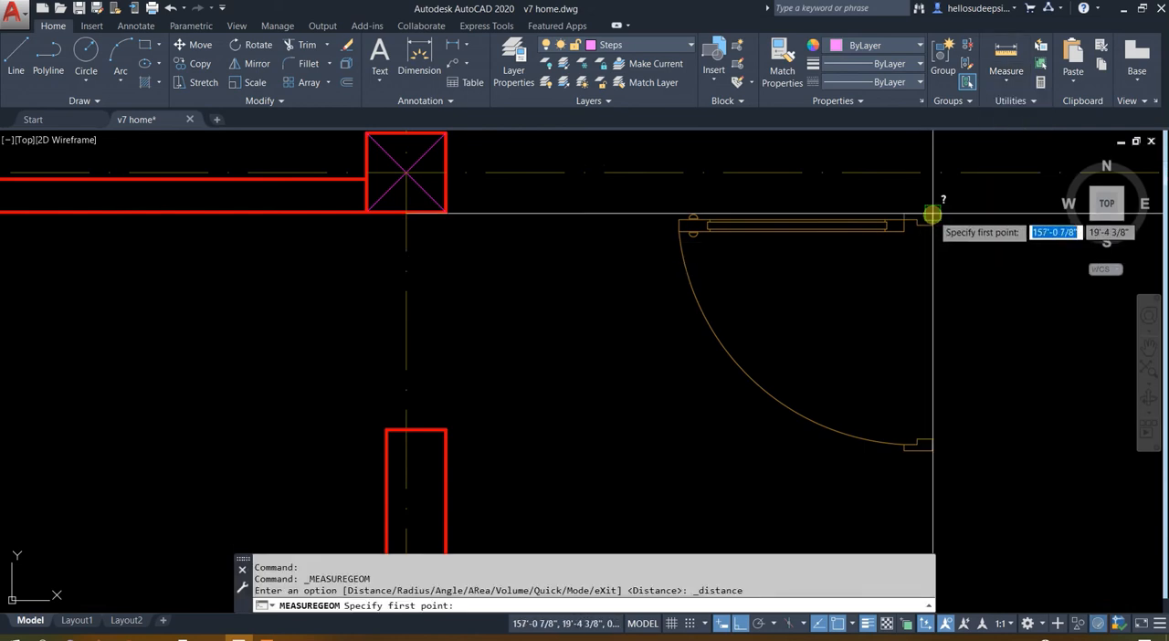
pyautogui.click(932, 216)
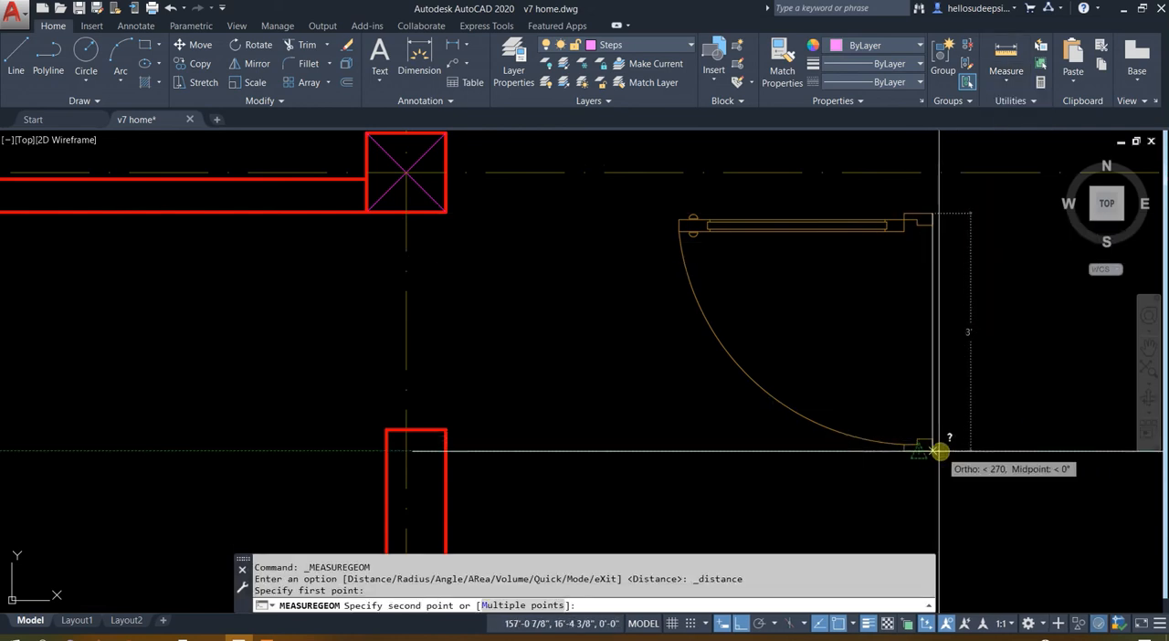
pyautogui.press('Escape')
# Draw a vertical 2'9" reference line in the empty space to the right of the copied door
pyautogui.moveTo(986, 310); pyautogui.dragTo(587, 329, button='middle')
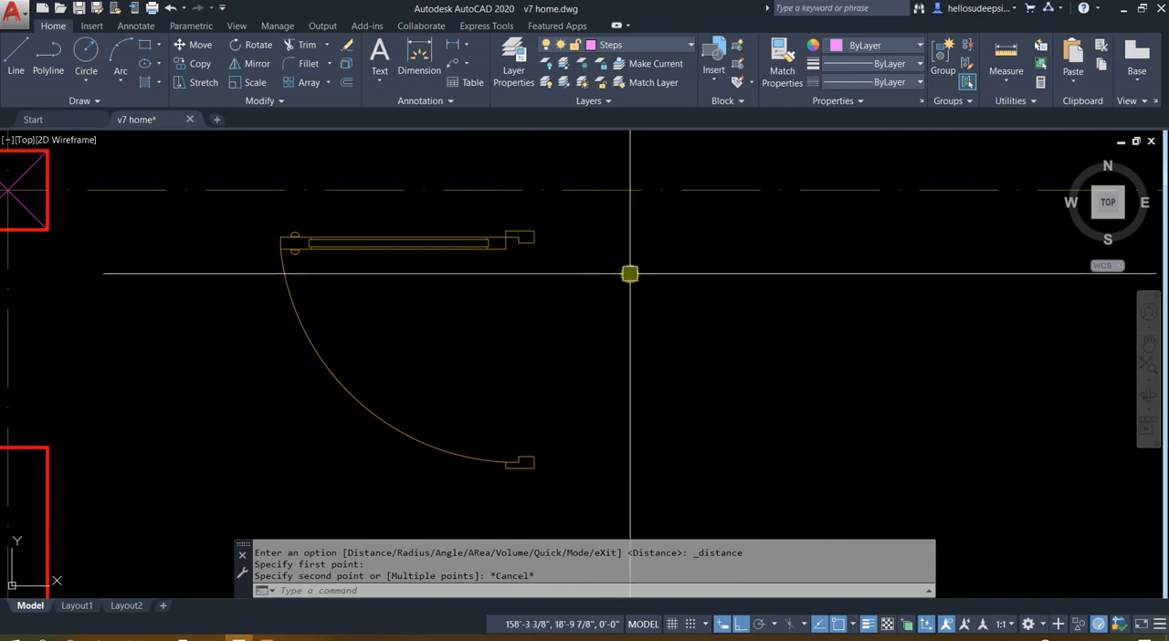
pyautogui.write('L')
pyautogui.press('Return')
pyautogui.click(685, 248)
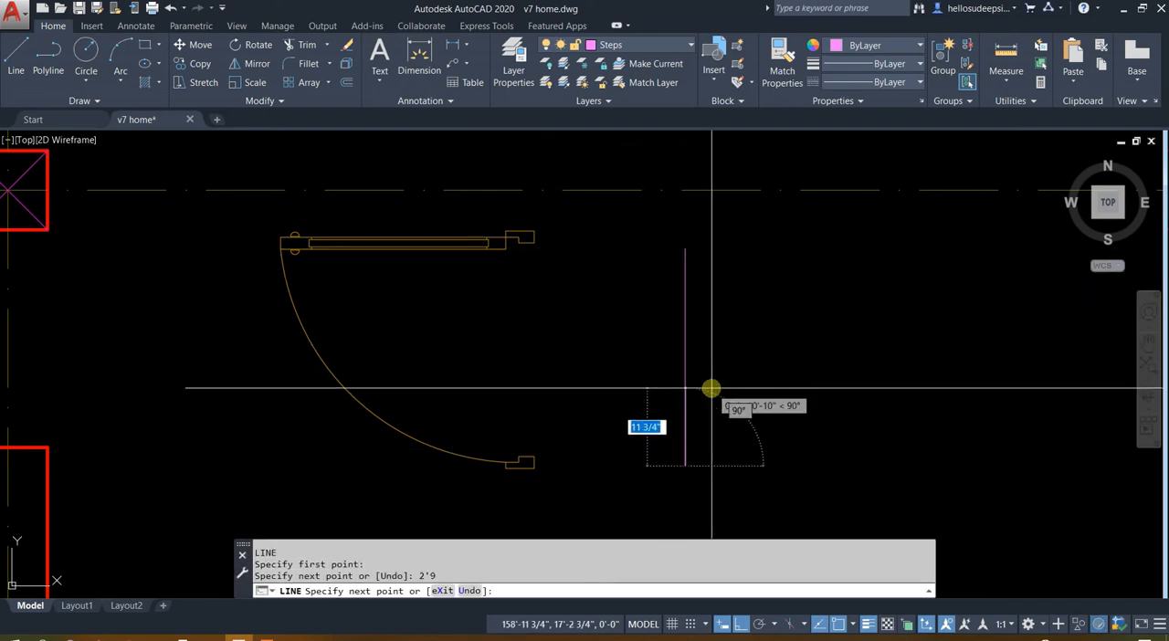
pyautogui.press('Escape')
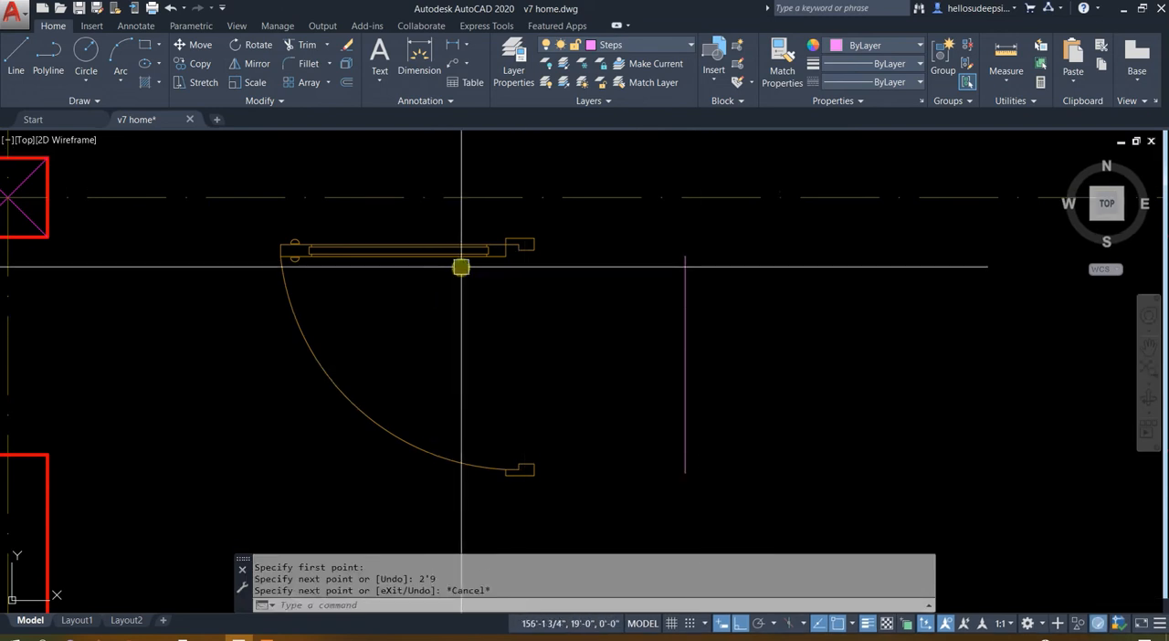
# Align the copied door's two frame corners with the ends of the 2'9" reference line, scaling the door to fit
pyautogui.click(516, 245)
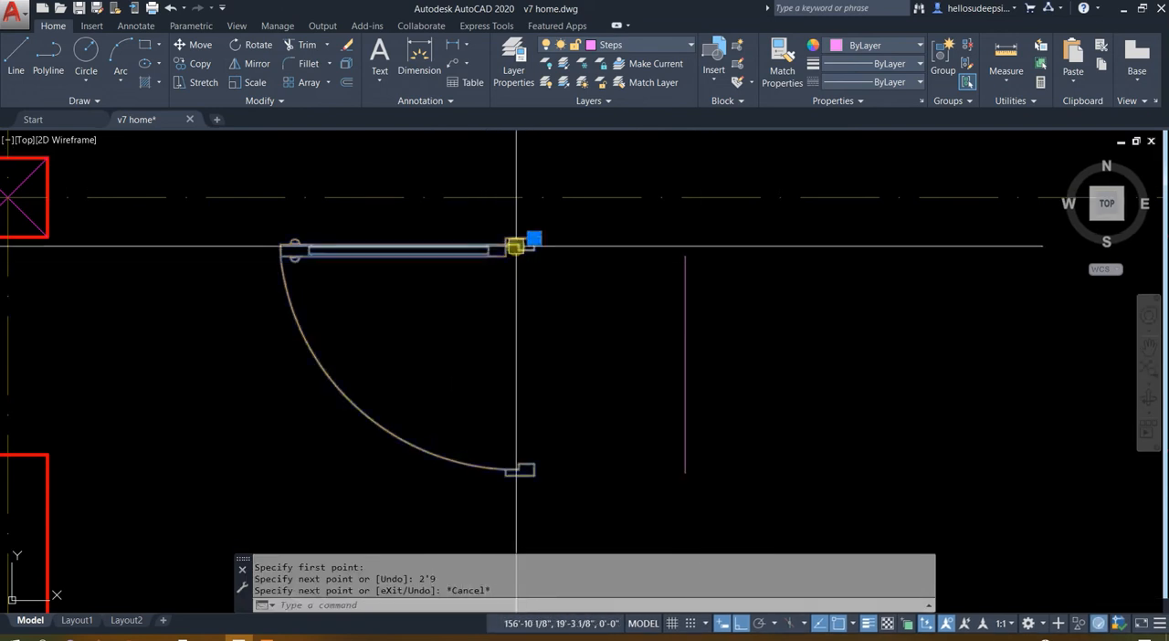
pyautogui.write('al')
pyautogui.press('Return')
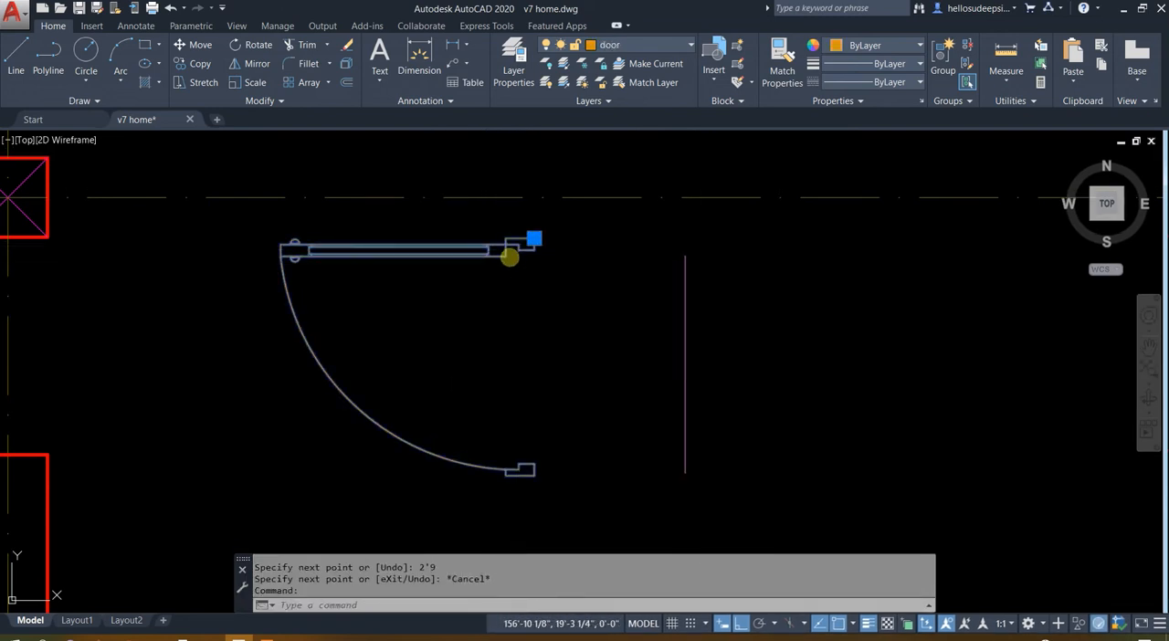
pyautogui.click(534, 239)
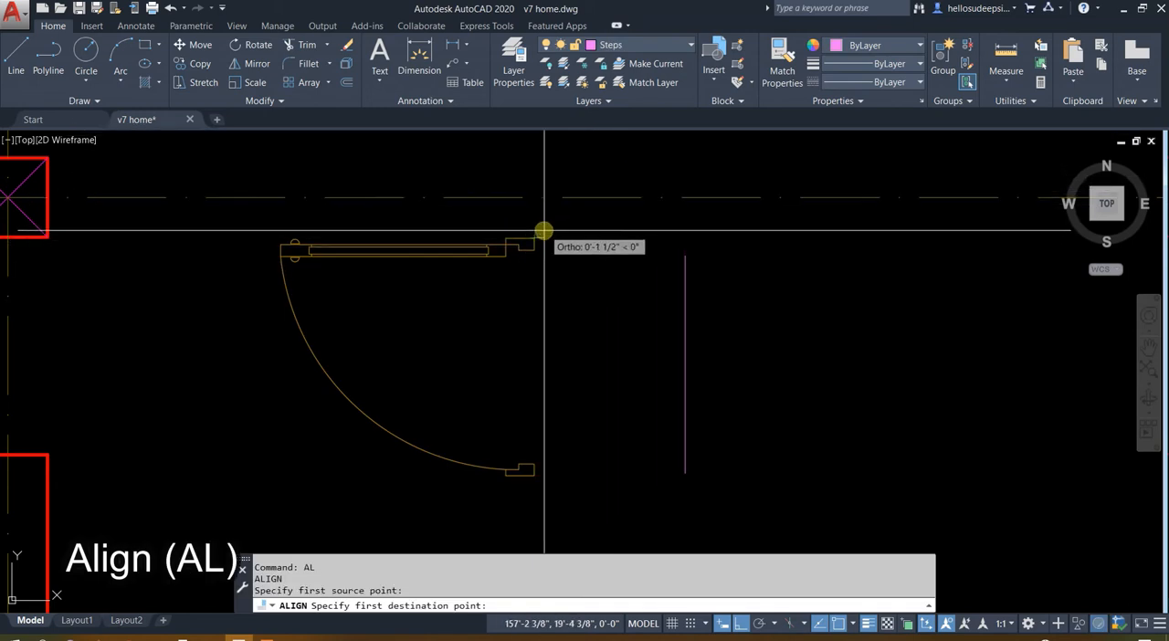
pyautogui.click(686, 256)
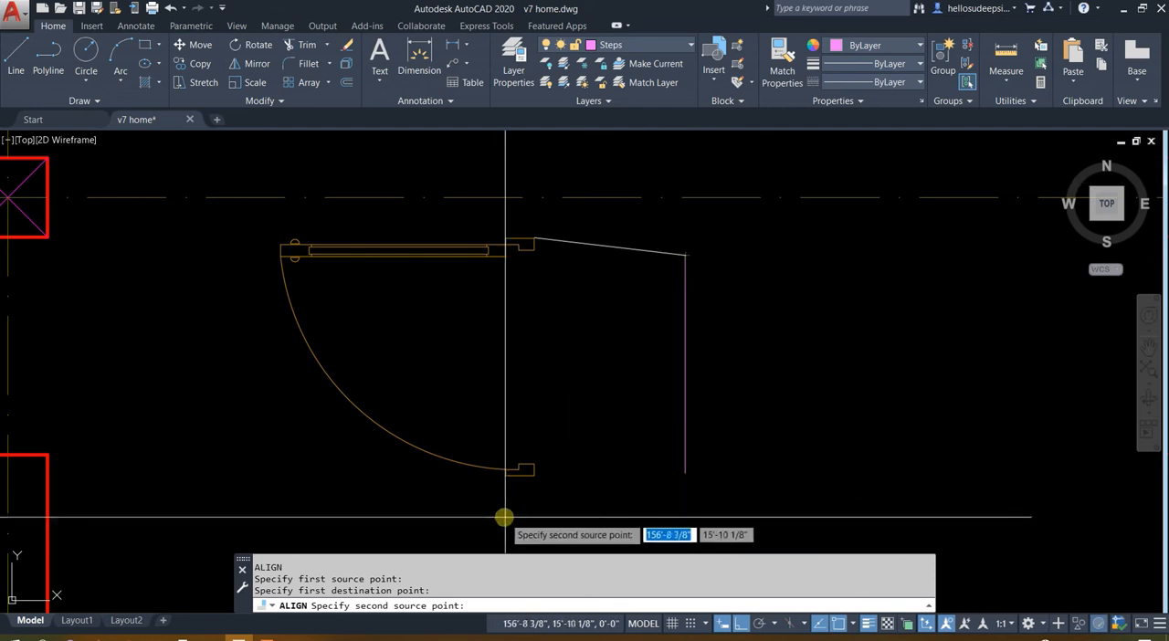
pyautogui.click(686, 473)
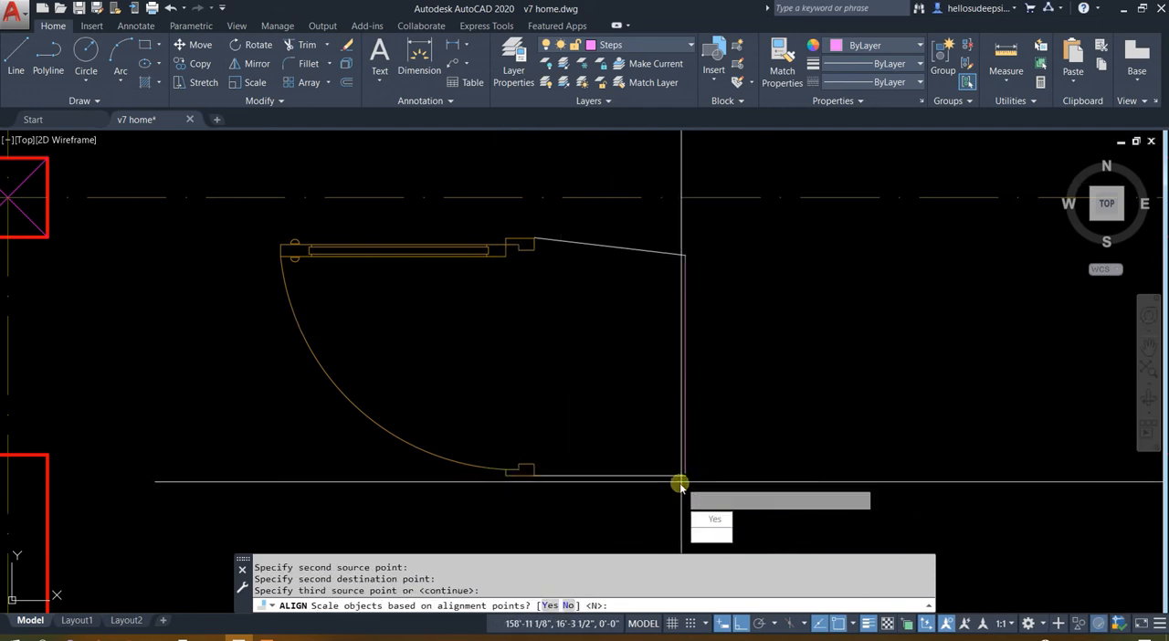
pyautogui.press('Return')
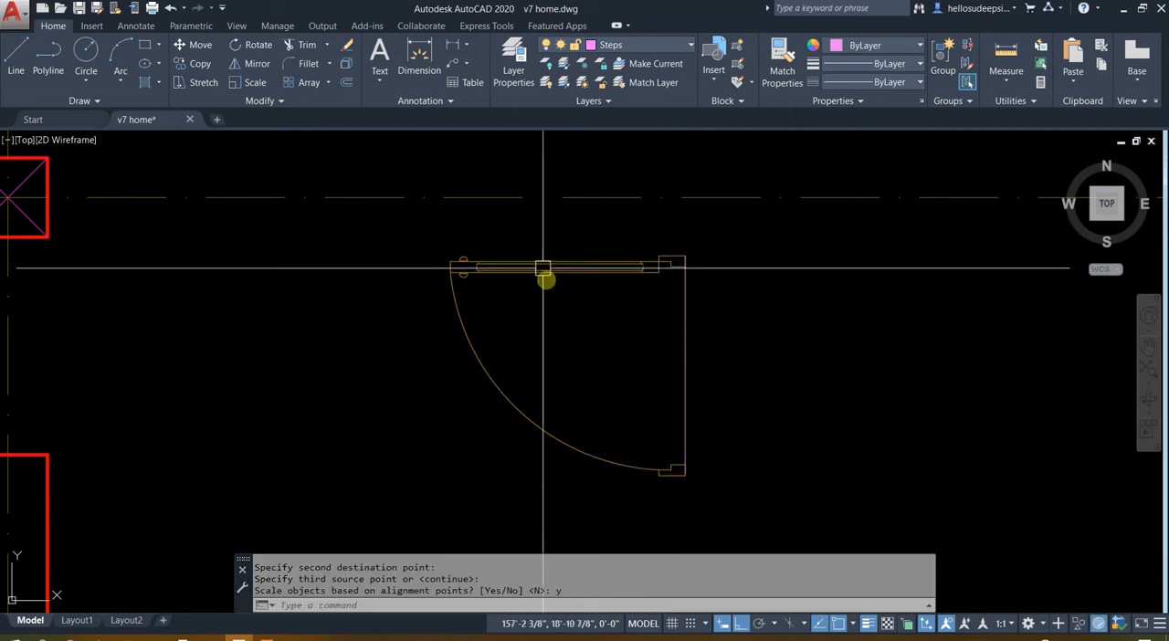
# Move the scaled door into the doorway opening below the grid-3 column on the second floor
pyautogui.click(597, 336)
pyautogui.click(515, 370)
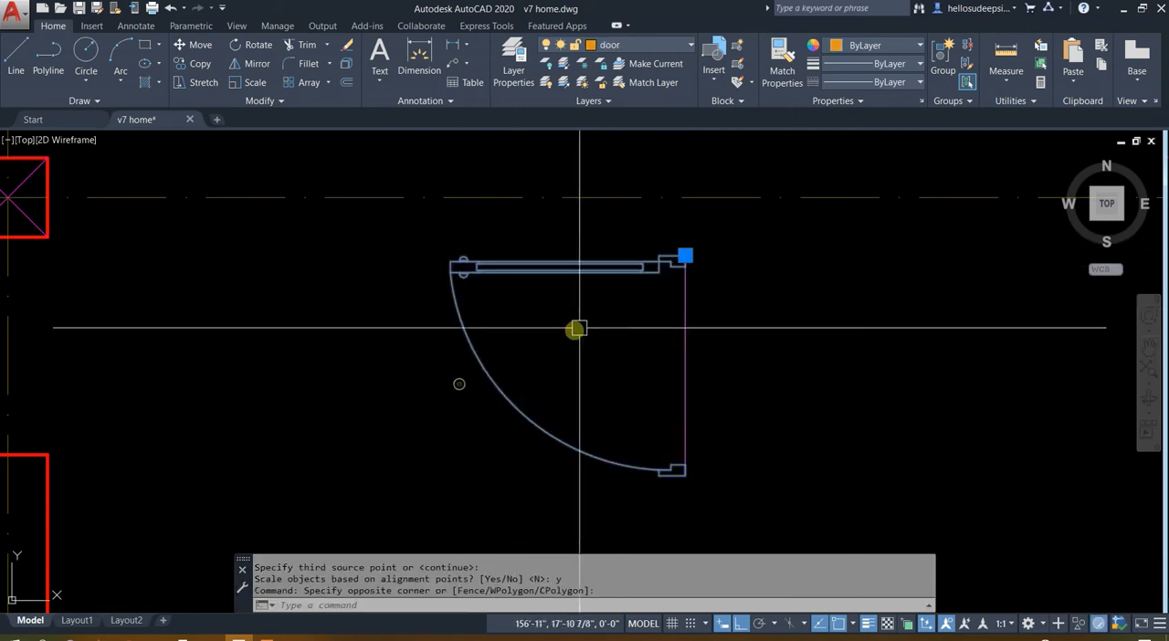
pyautogui.moveTo(577, 329); pyautogui.dragTo(746, 341, button='middle')
pyautogui.write('m')
pyautogui.press('Return')
pyautogui.click(840, 279)
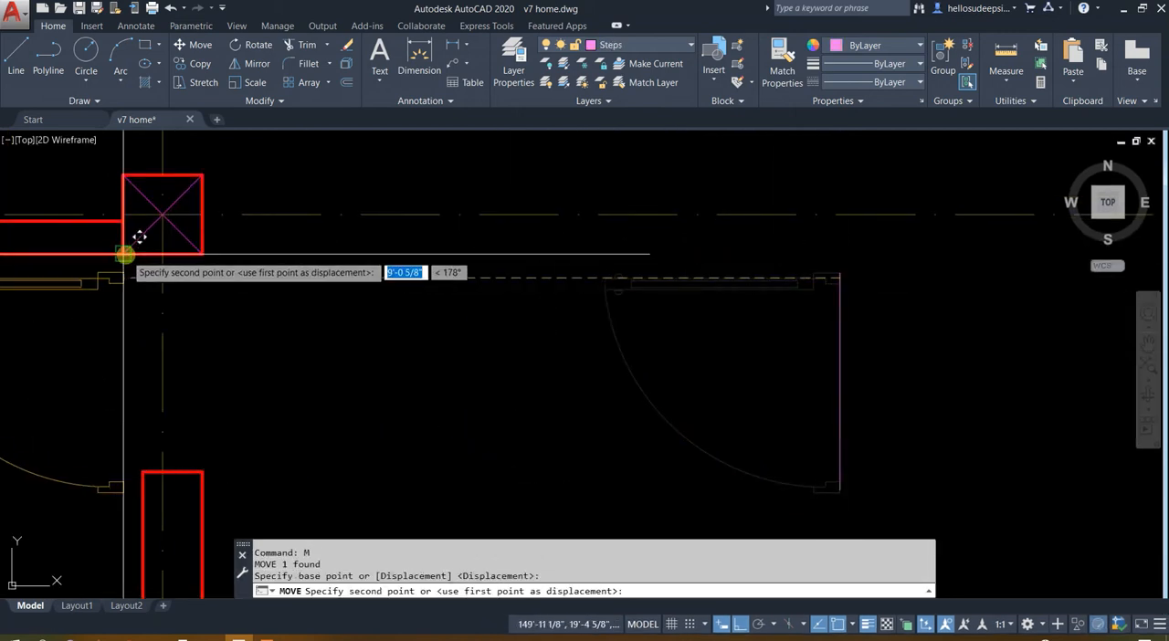
pyautogui.click(203, 254)
# Correct the door's position by moving its upper frame corner onto the column's lower-right corner
pyautogui.scroll(2, 474, 293)
pyautogui.scroll(4, 474, 293)
pyautogui.press('Escape')
pyautogui.click(405, 272)
pyautogui.scroll(2, 404, 264)
pyautogui.write('m')
pyautogui.press('Return')
pyautogui.click(399, 224)
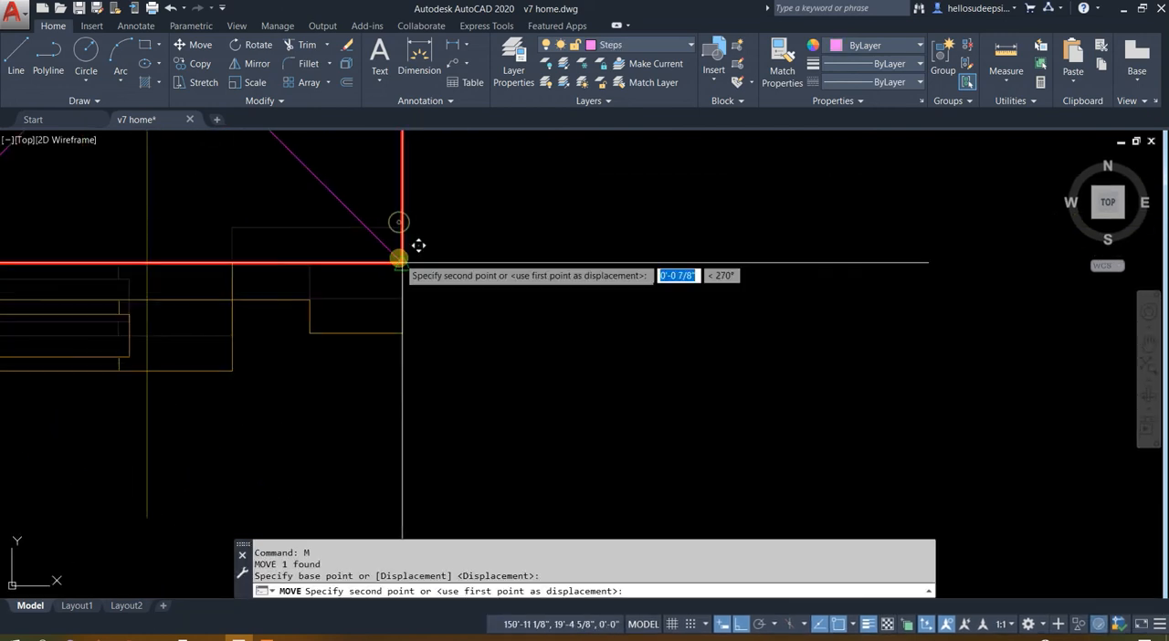
pyautogui.scroll(-4, 488, 243)
pyautogui.click(471, 277)
# Mirror the door about the column's horizontal centreline into the upper room's doorway, keeping the source door
pyautogui.moveTo(518, 246); pyautogui.dragTo(509, 430, button='middle')
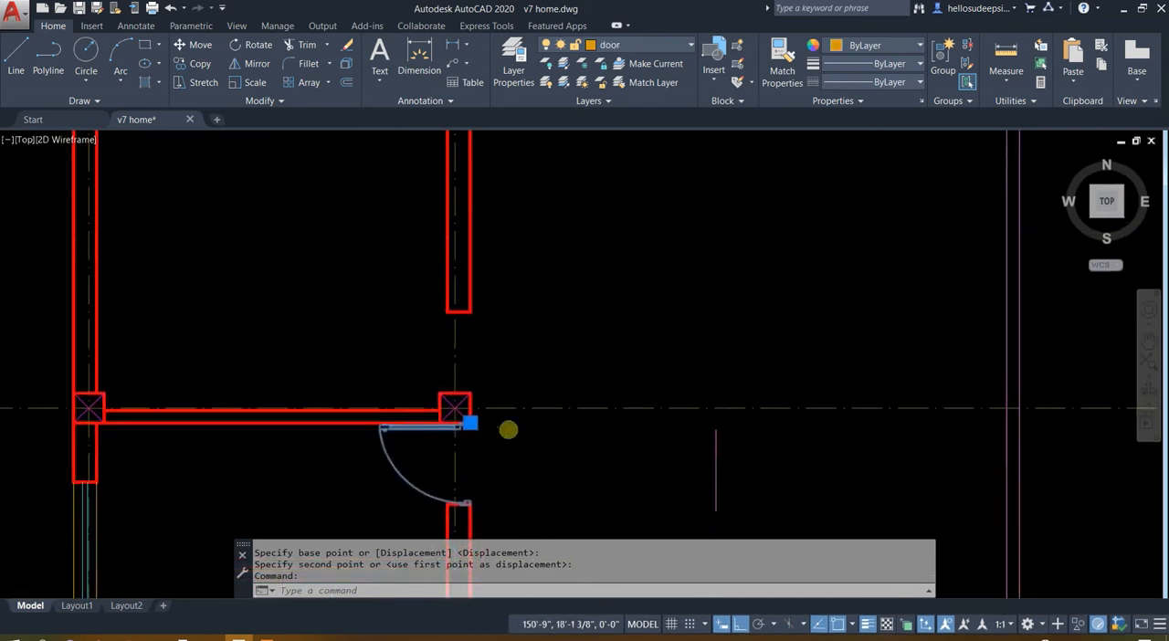
pyautogui.write('mi')
pyautogui.scroll(6, 473, 429)
pyautogui.press('Return')
pyautogui.click(459, 347)
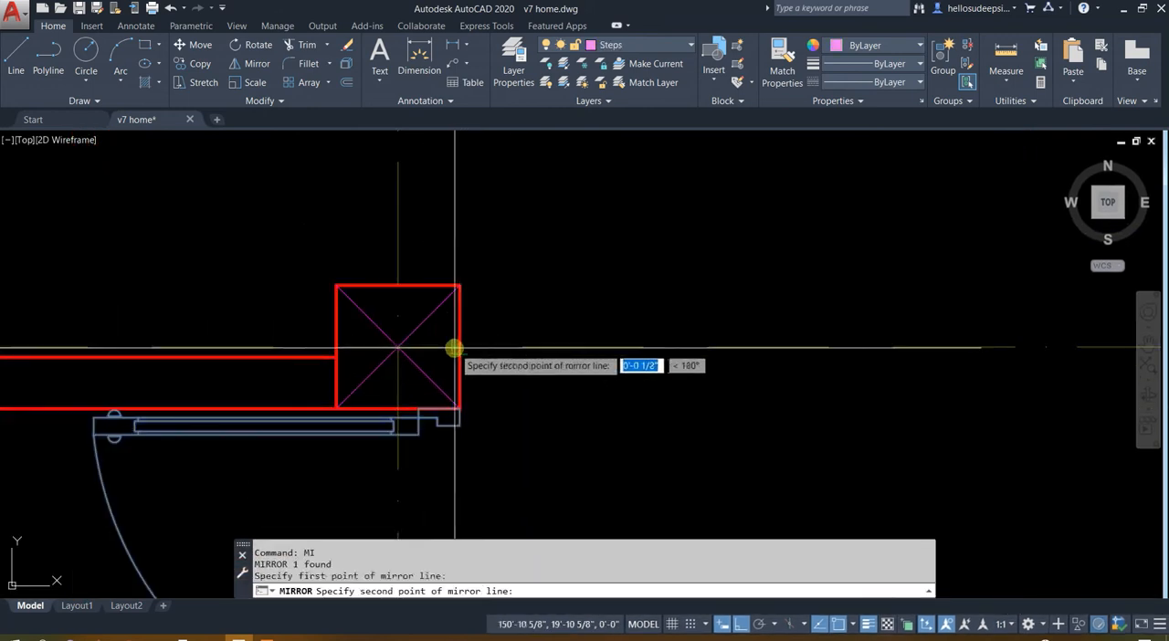
pyautogui.scroll(-2, 695, 224)
pyautogui.moveTo(696, 223); pyautogui.dragTo(638, 364, button='middle')
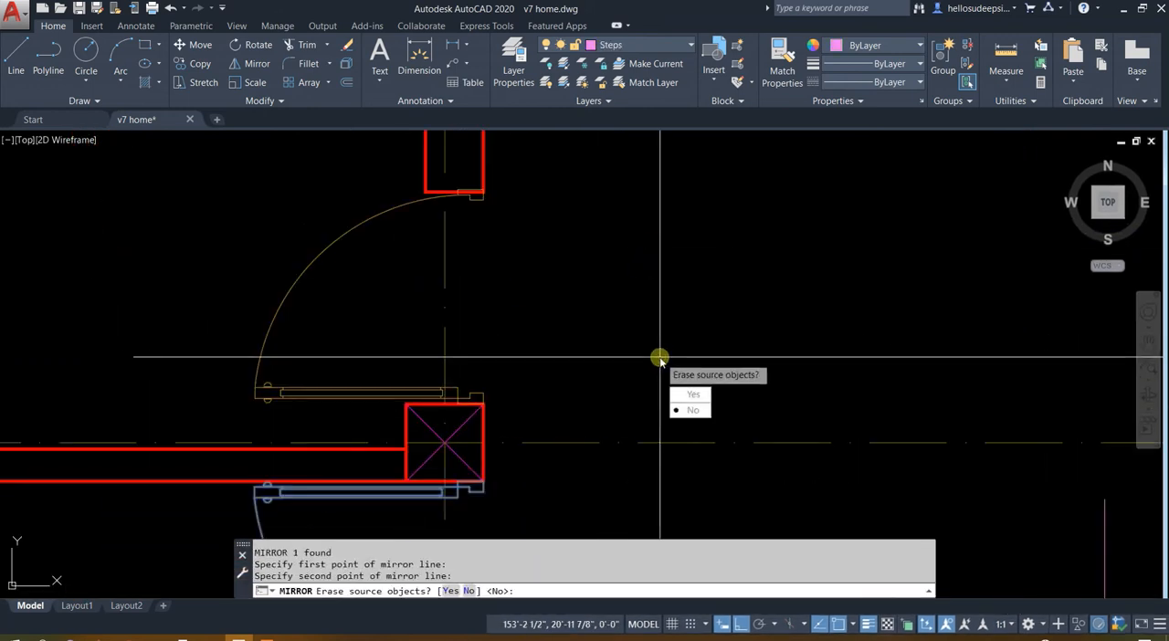
pyautogui.write('n')
pyautogui.press('Return')
# Delete the 2'9" reference line to the right of the two doors
pyautogui.scroll(-5, 483, 386)
pyautogui.scroll(3, 507, 365)
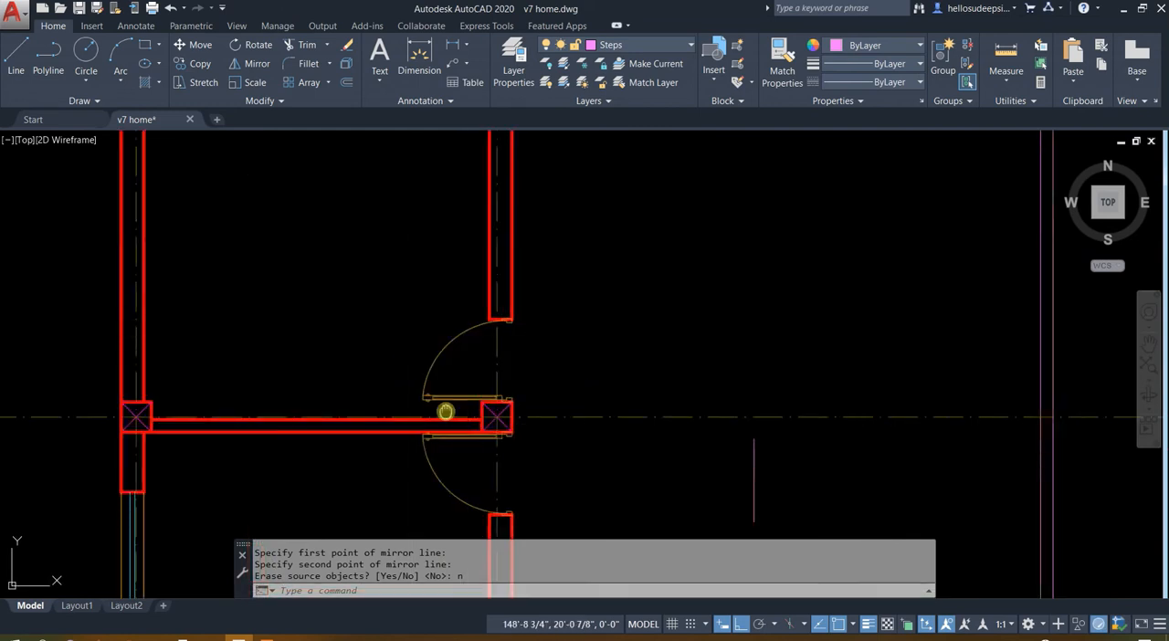
pyautogui.moveTo(444, 412); pyautogui.dragTo(569, 216, button='middle')
pyautogui.moveTo(898, 305); pyautogui.dragTo(846, 316)
pyautogui.scroll(-3, 842, 323)
pyautogui.press('Delete')
# Examine the windows along the grid-4 wall of the First Floor Plan and the matching wall on the second floor
pyautogui.scroll(5, 521, 228)
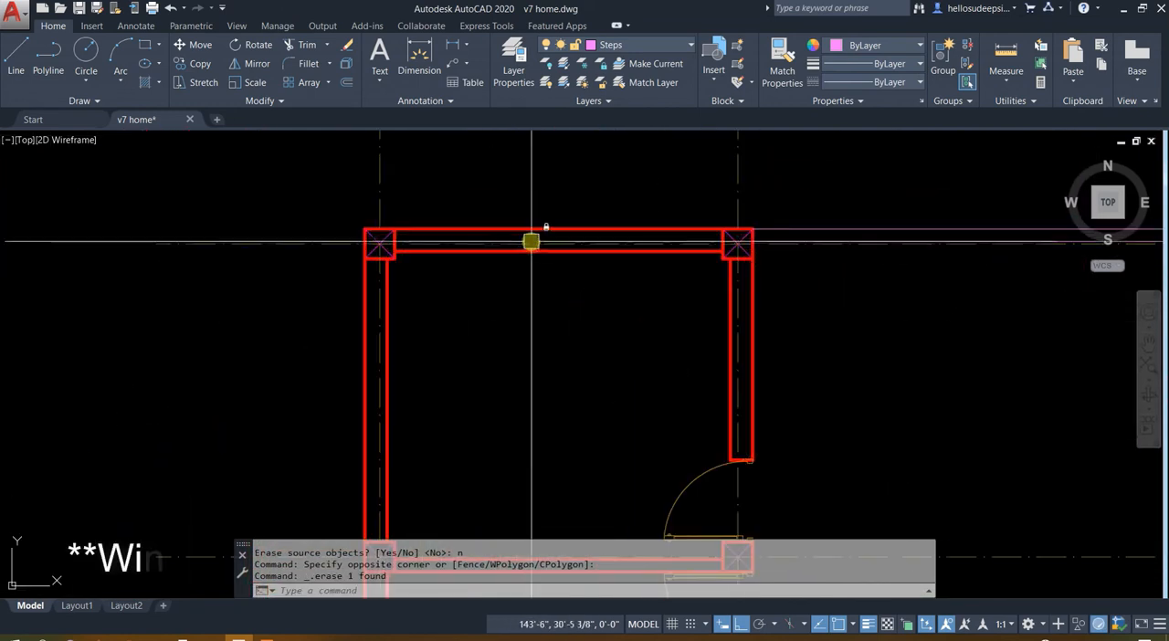
pyautogui.scroll(-5, 531, 241)
pyautogui.scroll(4, 473, 263)
pyautogui.scroll(3, 744, 298)
pyautogui.moveTo(744, 298); pyautogui.dragTo(558, 363, button='middle')
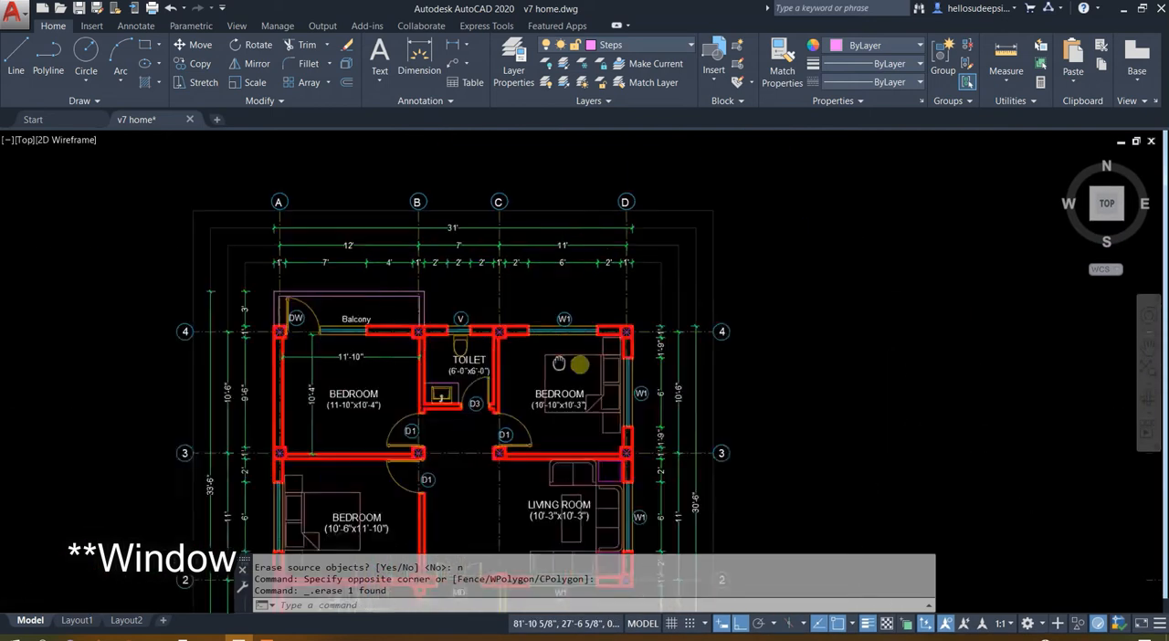
pyautogui.moveTo(1087, 382); pyautogui.dragTo(530, 368, button='middle')
pyautogui.moveTo(739, 361); pyautogui.dragTo(535, 360, button='middle')
pyautogui.scroll(4, 536, 325)
pyautogui.press('Escape')
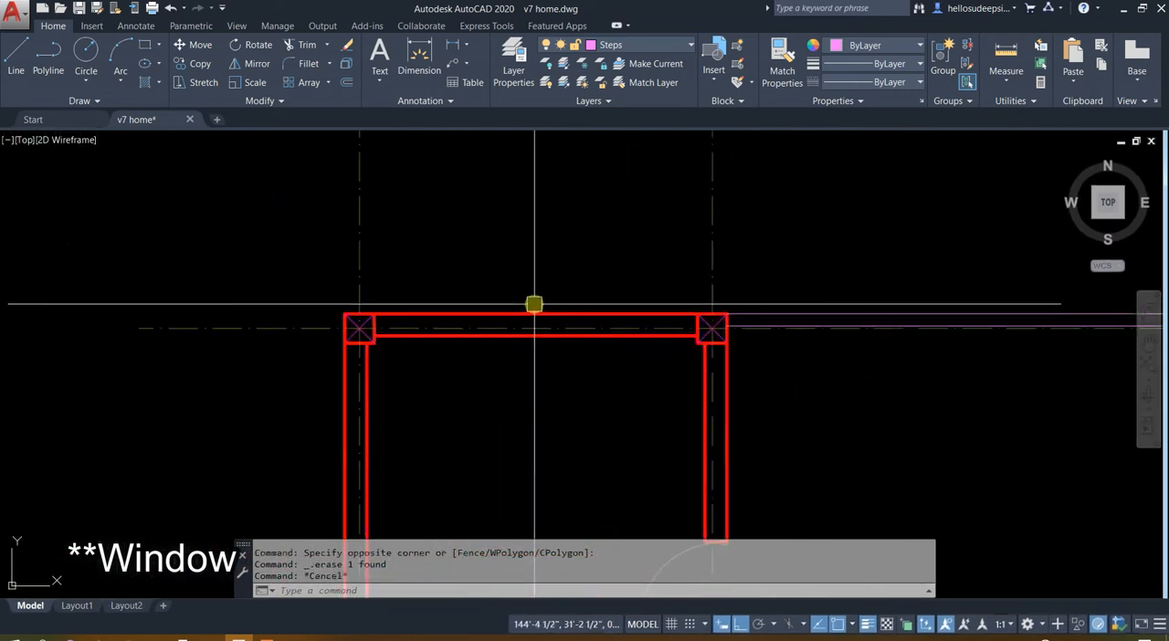
# Draw a vertical line across the thickness of the second floor's grid-4 wall at its midpoint
pyautogui.write('L')
pyautogui.press('Return')
pyautogui.scroll(-3, 511, 289)
pyautogui.moveTo(449, 393); pyautogui.dragTo(545, 381, button='middle')
pyautogui.scroll(2, 499, 326)
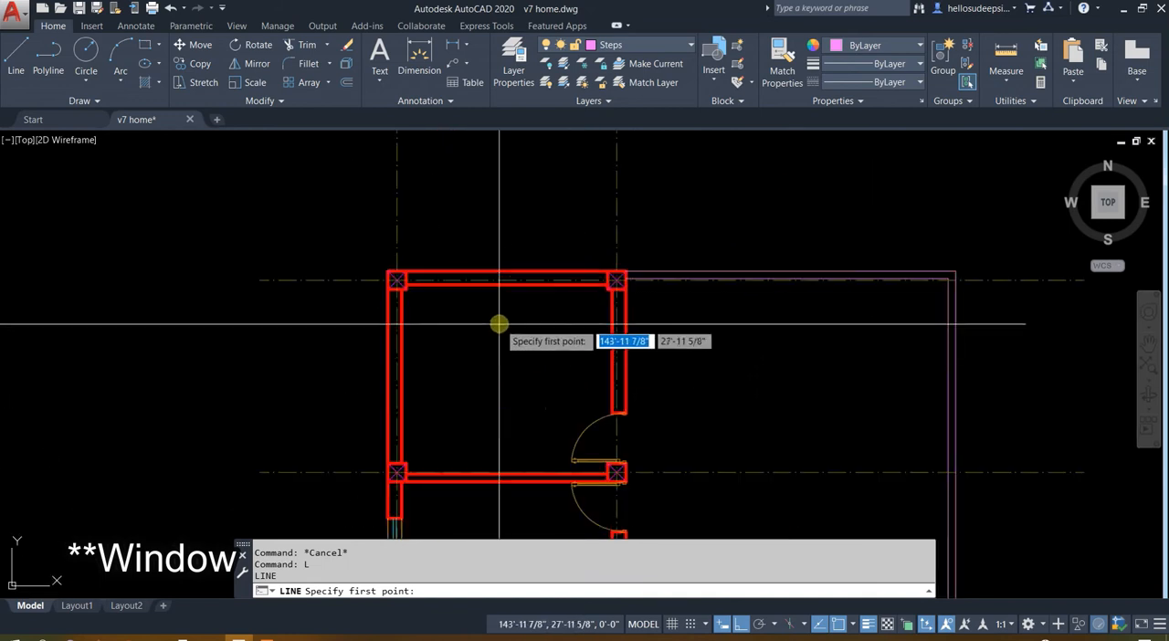
pyautogui.click(506, 288)
pyautogui.scroll(5, 505, 274)
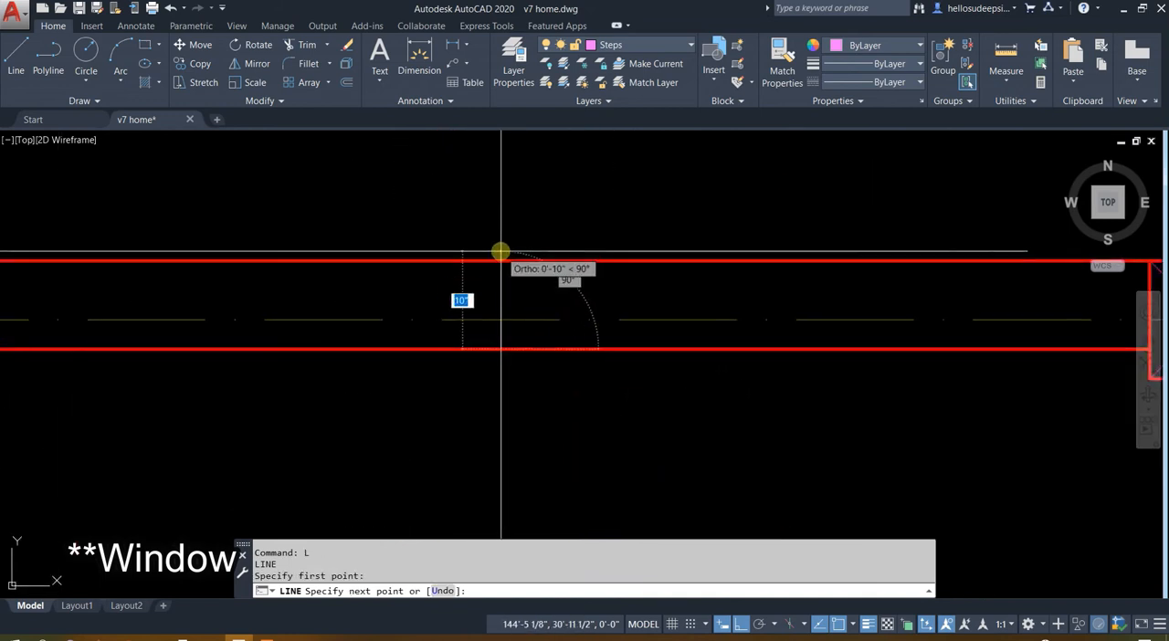
pyautogui.scroll(-3, 501, 251)
pyautogui.click(502, 253)
pyautogui.press('Escape')
# Offset the vertical line at the midpoint of the grid-4 wall by 2'6" to both sides
pyautogui.scroll(3, 502, 253)
pyautogui.scroll(2, 512, 274)
pyautogui.click(499, 285)
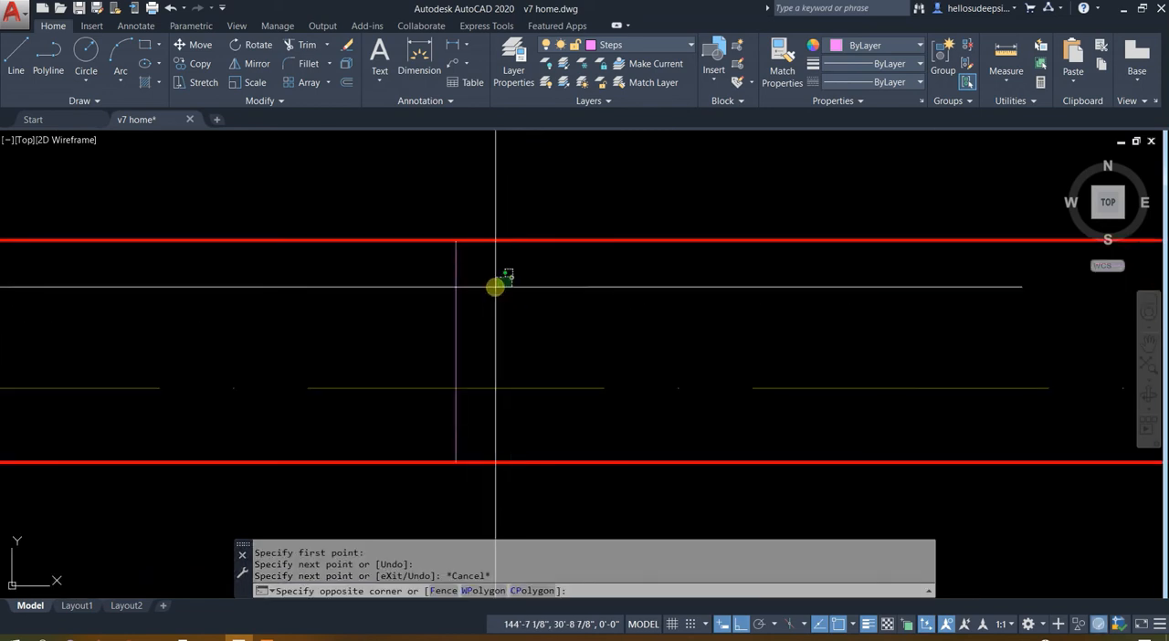
pyautogui.click(393, 318)
pyautogui.scroll(-2, 448, 284)
pyautogui.write('O')
pyautogui.press('Return')
pyautogui.write("2'6")
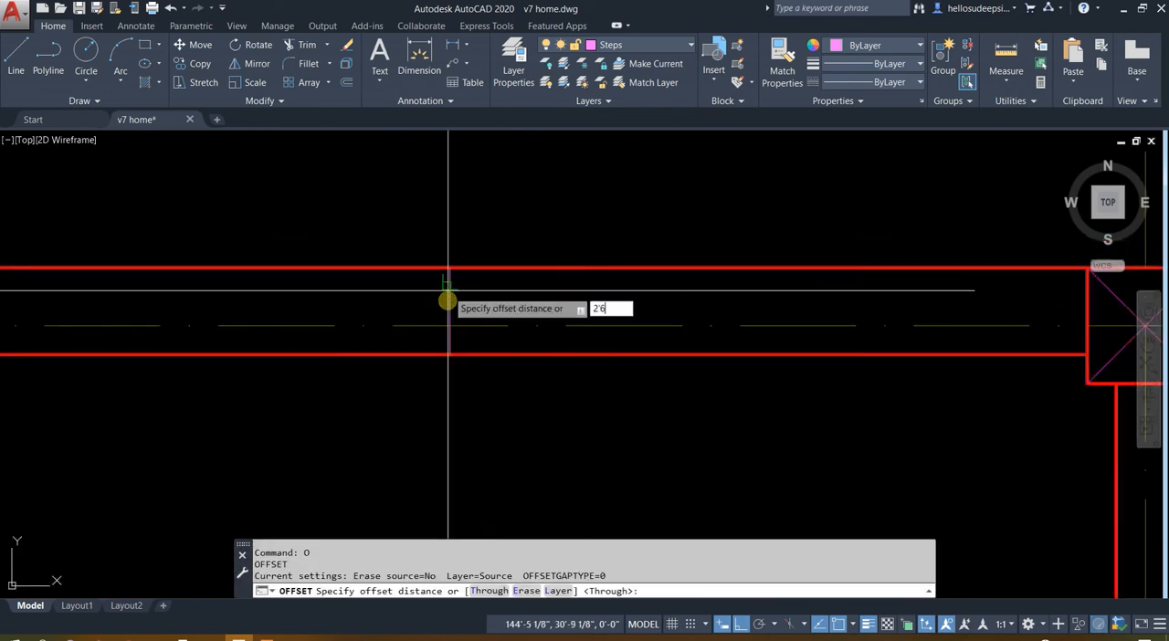
pyautogui.press('Return')
pyautogui.click(448, 299)
pyautogui.scroll(-8, 621, 222)
pyautogui.click(631, 208)
pyautogui.scroll(4, 591, 235)
pyautogui.click(602, 233)
pyautogui.click(452, 327)
pyautogui.press('Escape')
# Trim the grid-4 wall lines between the two outer offset lines and delete the middle line
pyautogui.scroll(2, 582, 219)
pyautogui.write('tr')
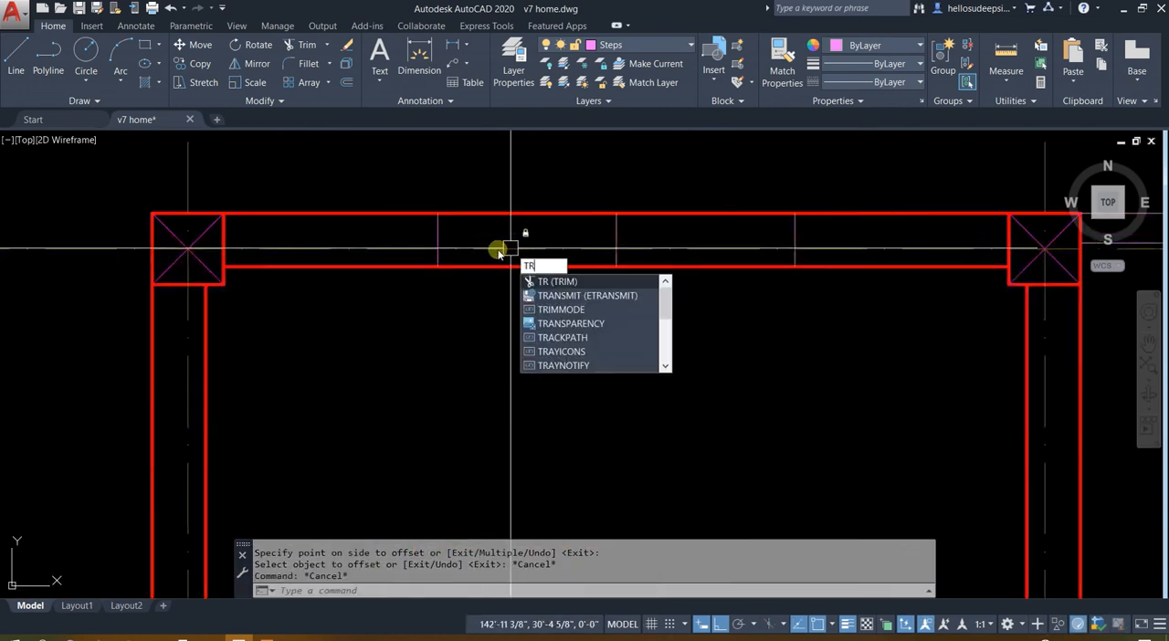
pyautogui.press('Return')
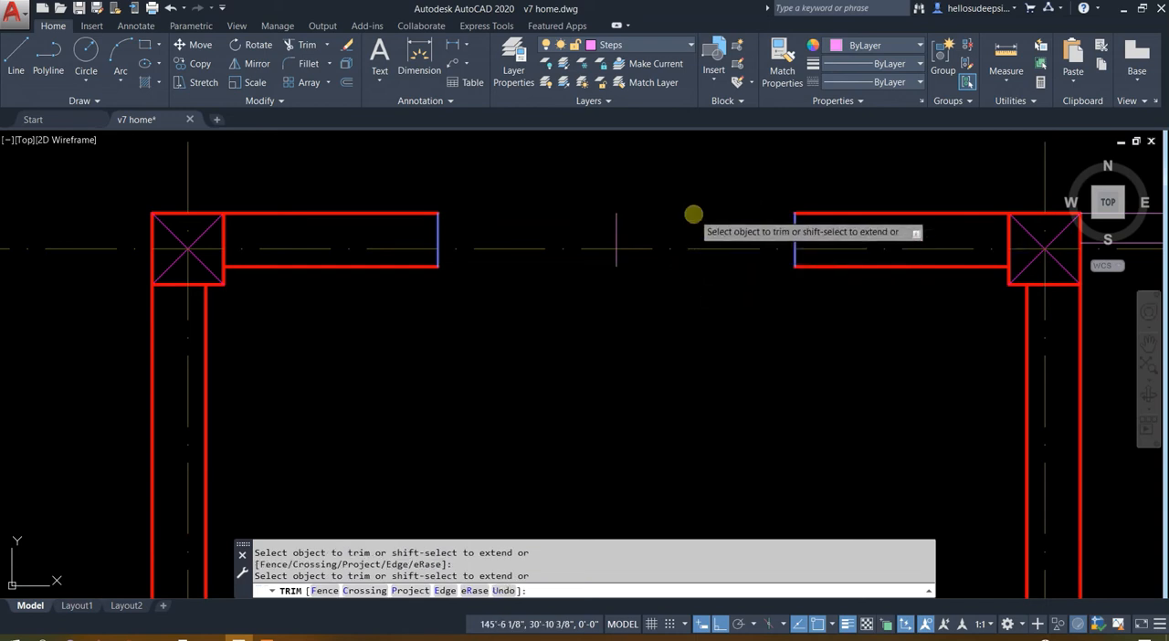
pyautogui.press('Escape')
pyautogui.click(537, 142)
pyautogui.click(700, 391)
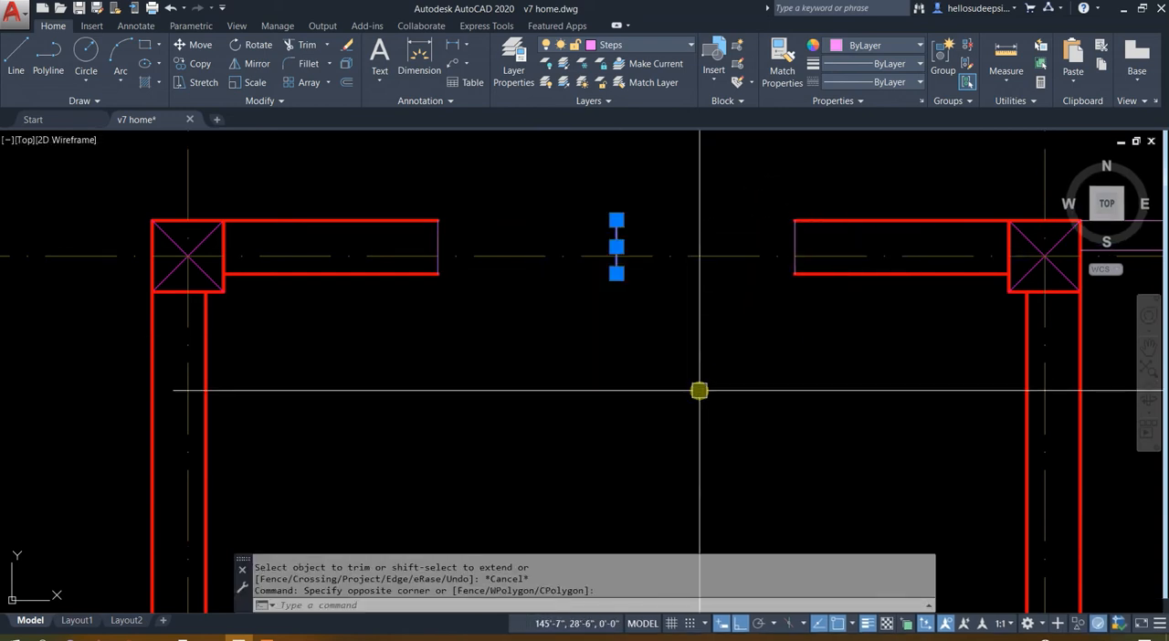
# Match the two end lines of the new grid-4 opening to the properties of the wall line
pyautogui.click(311, 227)
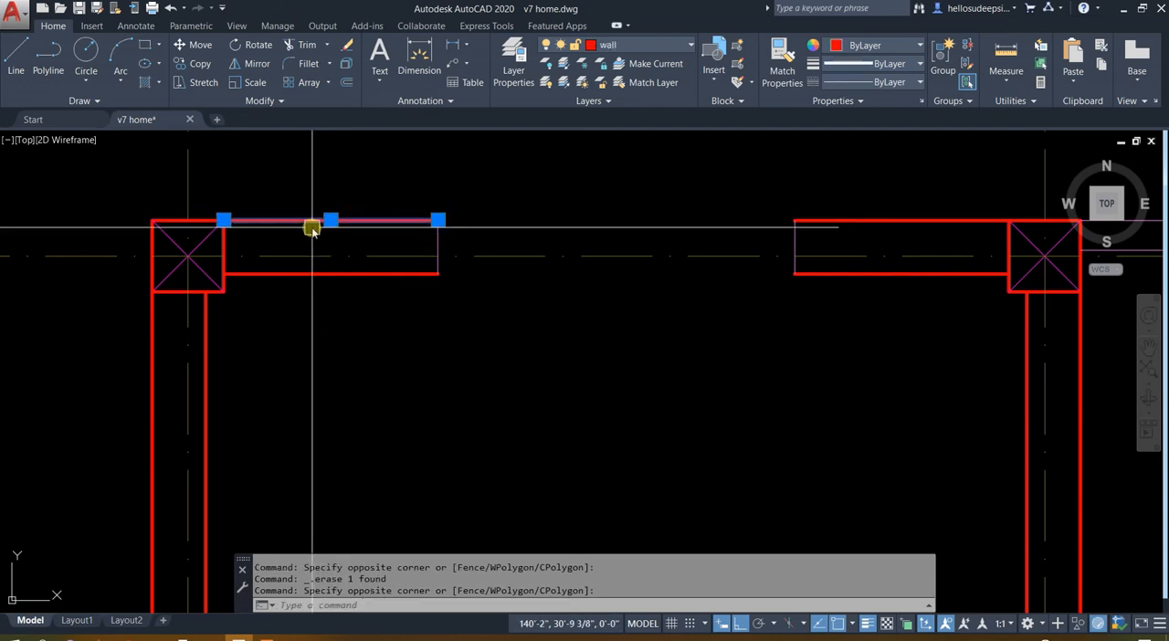
pyautogui.write('ma')
pyautogui.press('space')
pyautogui.click(367, 167)
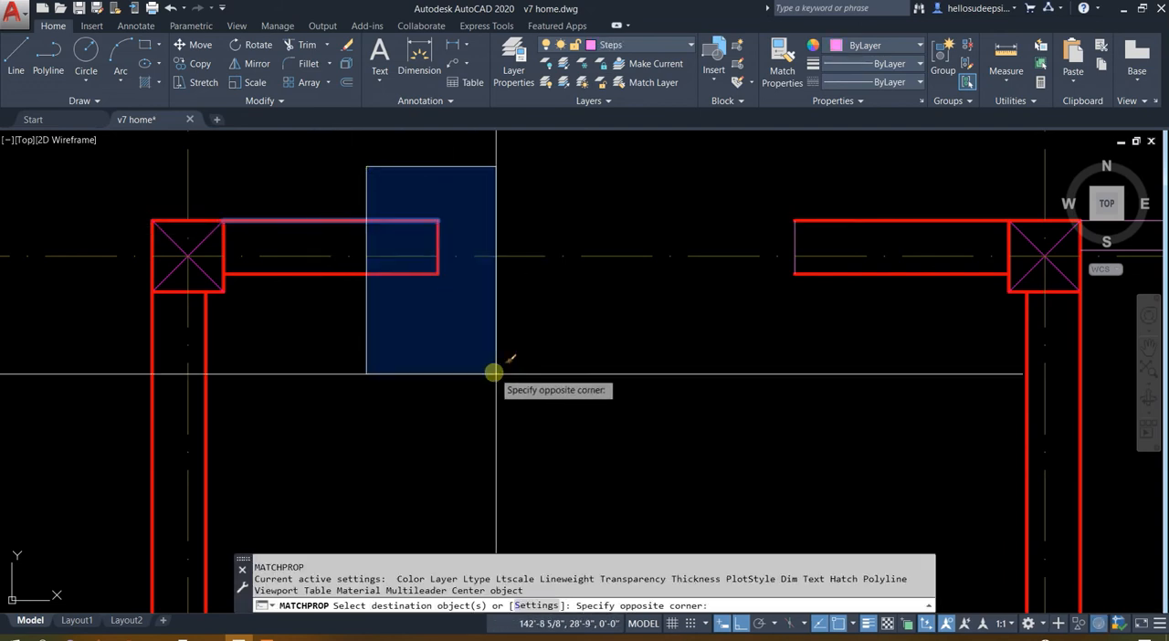
pyautogui.click(498, 375)
pyautogui.click(742, 180)
pyautogui.click(855, 344)
pyautogui.press('Escape')
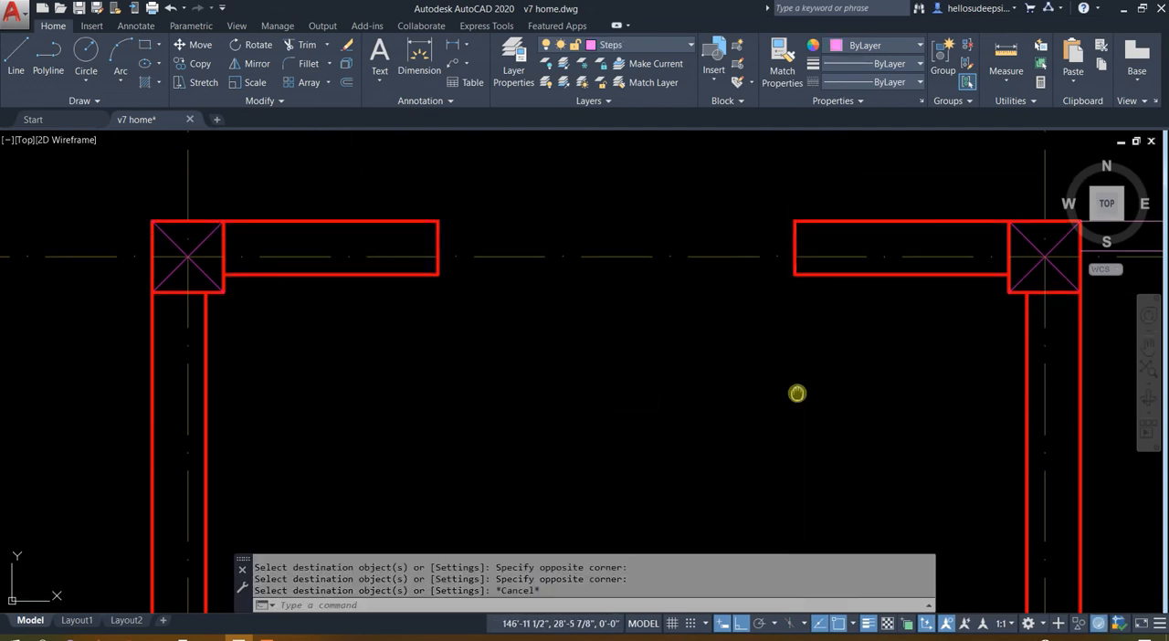
# Draw a horizontal line across the lower room's door-side wall at the midpoint of the segment below the door
pyautogui.moveTo(798, 393); pyautogui.dragTo(623, 566, button='middle')
pyautogui.scroll(-4, 636, 364)
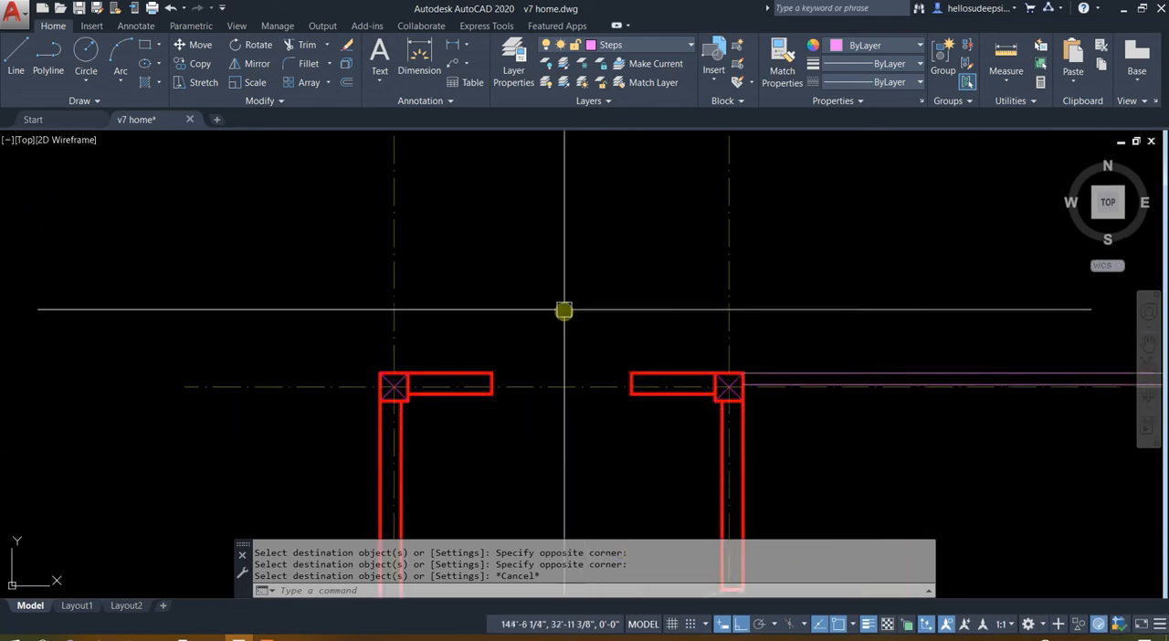
pyautogui.moveTo(562, 294); pyautogui.dragTo(568, 202, button='middle')
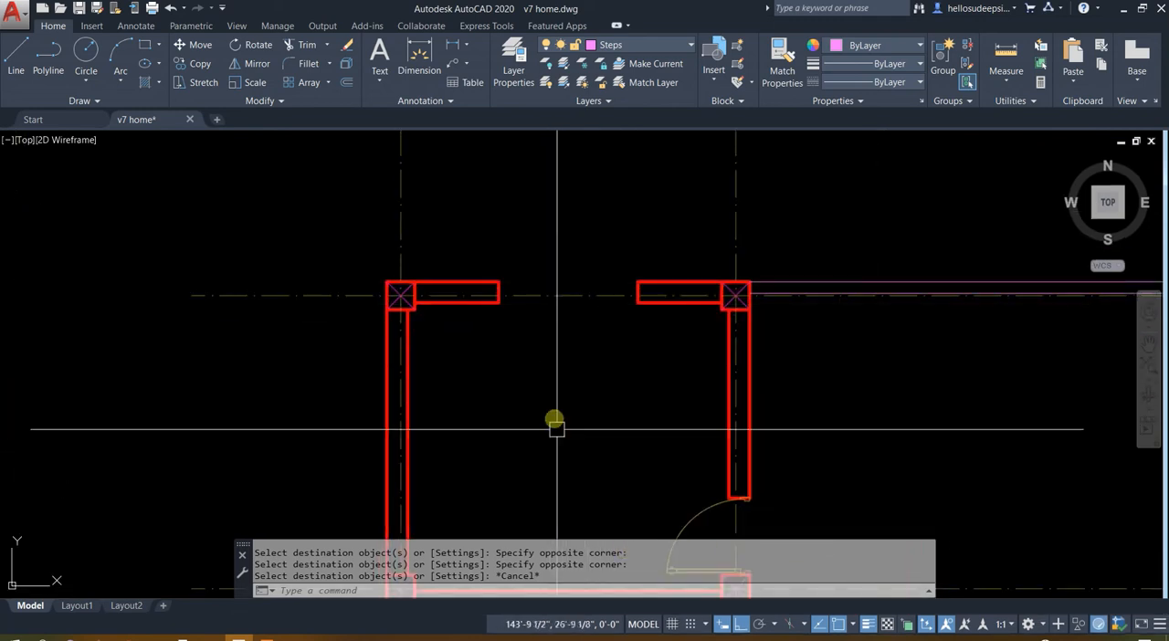
pyautogui.moveTo(554, 426); pyautogui.dragTo(475, 253, button='middle')
pyautogui.scroll(-6, 479, 243)
pyautogui.scroll(6, 490, 237)
pyautogui.press('Escape')
pyautogui.write('l')
pyautogui.press('Return')
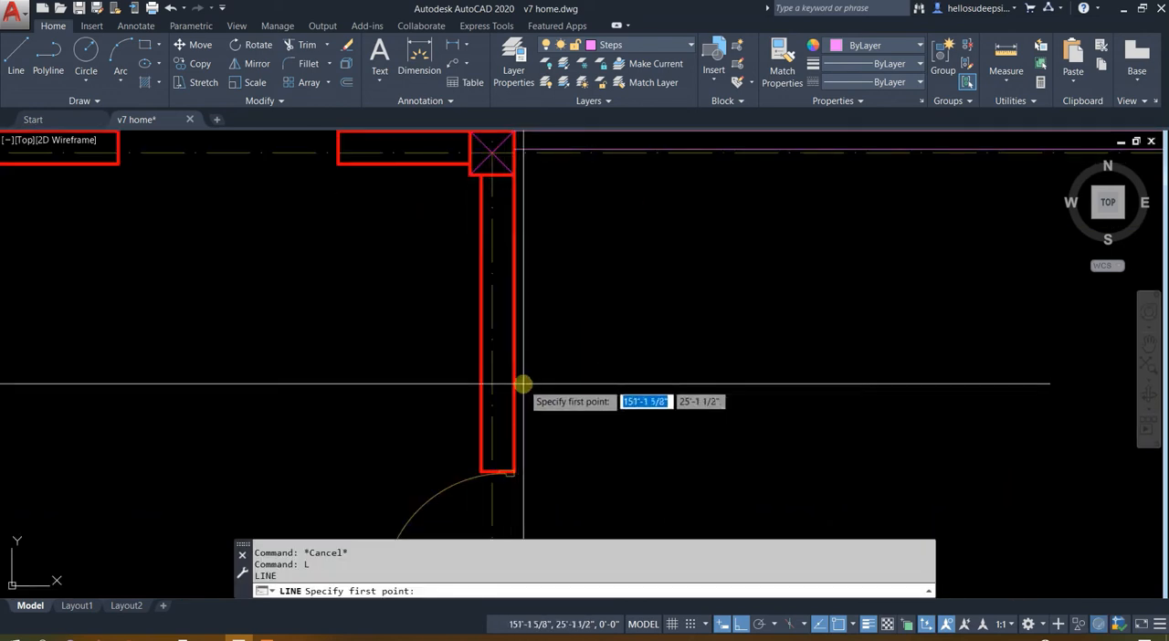
pyautogui.moveTo(547, 351); pyautogui.dragTo(524, 151, button='middle')
pyautogui.scroll(-4, 524, 151)
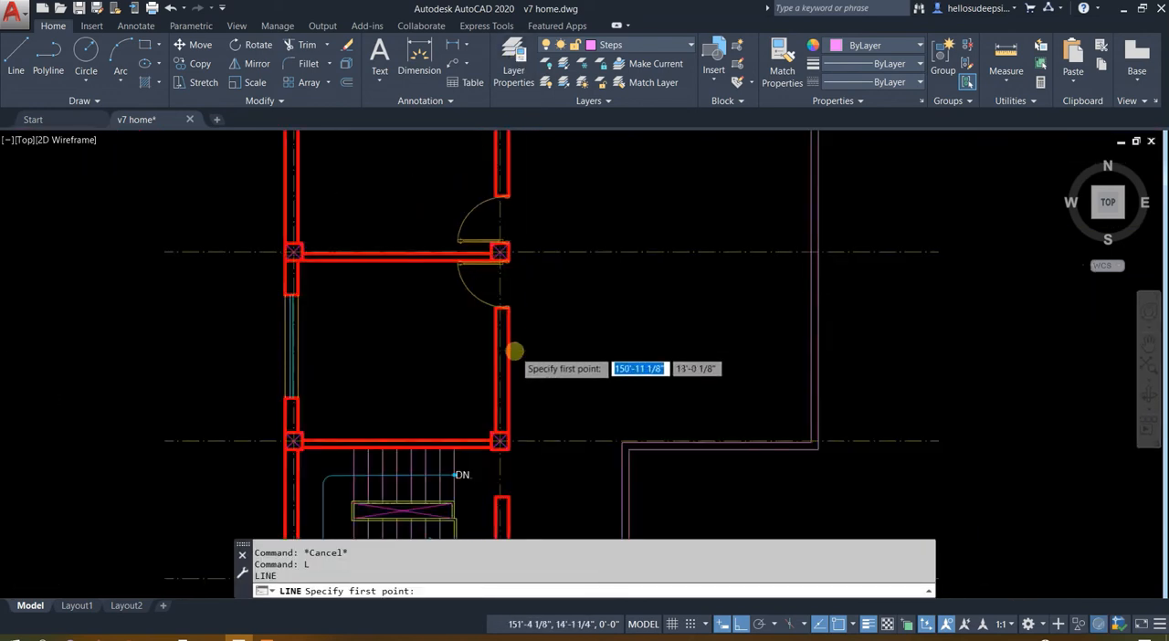
pyautogui.scroll(2, 517, 353)
pyautogui.click(483, 384)
pyautogui.scroll(5, 489, 384)
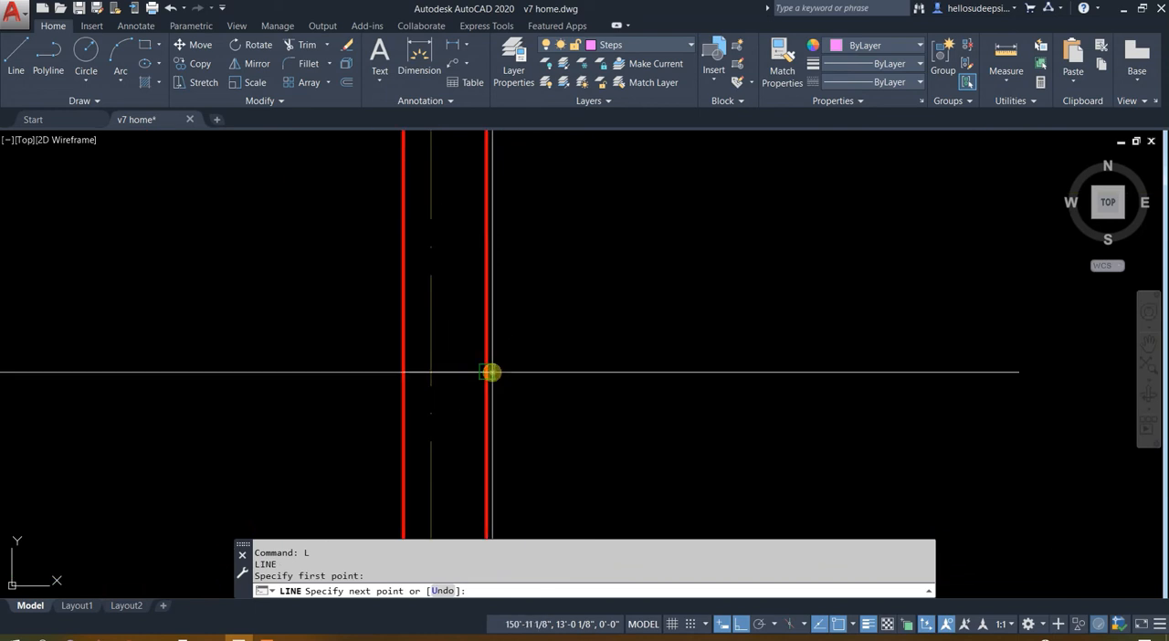
pyautogui.click(492, 372)
pyautogui.press('Escape')
# Move the short horizontal line straight down the wall towards the column beside the stairs
pyautogui.click(470, 389)
pyautogui.click(466, 353)
pyautogui.scroll(-3, 539, 302)
pyautogui.write('m')
pyautogui.press('Return')
pyautogui.click(590, 353)
pyautogui.click(593, 438)
# Measure the distance from the moved line to the top of the column below it
pyautogui.write('Di')
pyautogui.scroll(3, 489, 429)
pyautogui.press('Return')
pyautogui.click(476, 382)
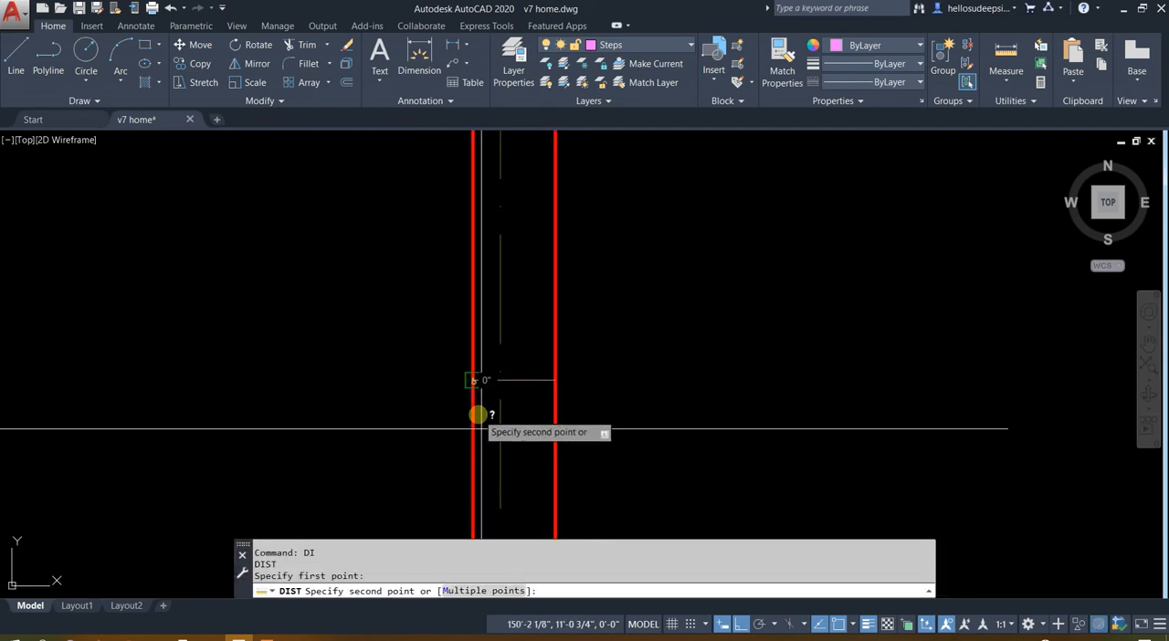
pyautogui.moveTo(478, 412); pyautogui.dragTo(490, 253, button='middle')
pyautogui.click(469, 351)
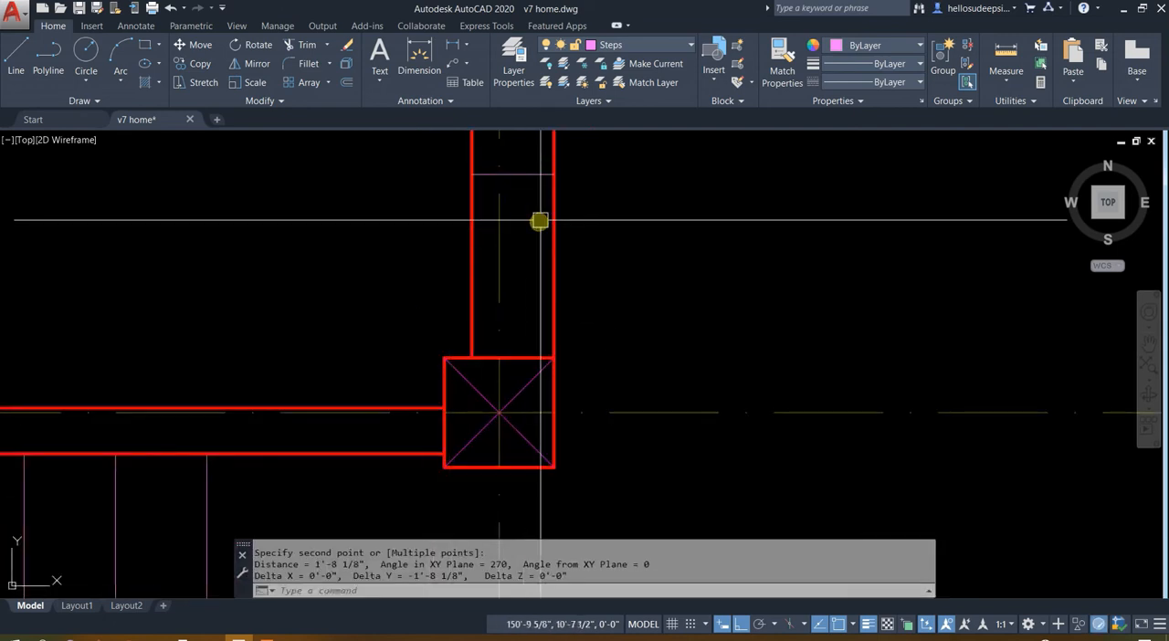
# Draw a horizontal line from where the inner wall line meets the column top, extending outward past the outer wall face
pyautogui.press('Escape')
pyautogui.press('Escape')
pyautogui.write('l')
pyautogui.press('Return')
pyautogui.click(474, 362)
pyautogui.click(690, 292)
pyautogui.press('Escape')
# Move the line at the column top straight up by 2'
pyautogui.click(671, 278)
pyautogui.click(623, 375)
pyautogui.moveTo(645, 319); pyautogui.dragTo(643, 369, button='middle')
pyautogui.write('m')
pyautogui.press('Return')
pyautogui.click(674, 306)
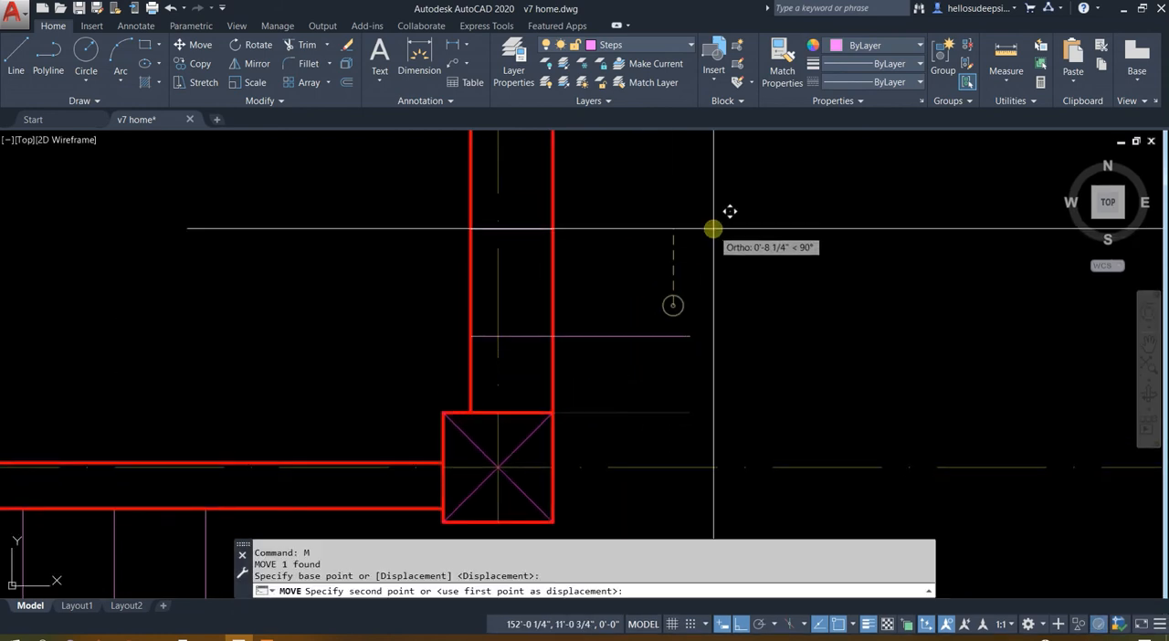
pyautogui.write("2'")
pyautogui.press('Return')
# Offset the raised line 3' upward to mark the other end of the window opening
pyautogui.moveTo(574, 265); pyautogui.dragTo(611, 469, button='middle')
pyautogui.press('Escape')
pyautogui.click(647, 396)
pyautogui.write('o')
pyautogui.press('Return')
pyautogui.write("3'")
pyautogui.press('Return')
pyautogui.scroll(-4, 625, 293)
pyautogui.moveTo(634, 312); pyautogui.dragTo(618, 436, button='middle')
pyautogui.click(632, 399)
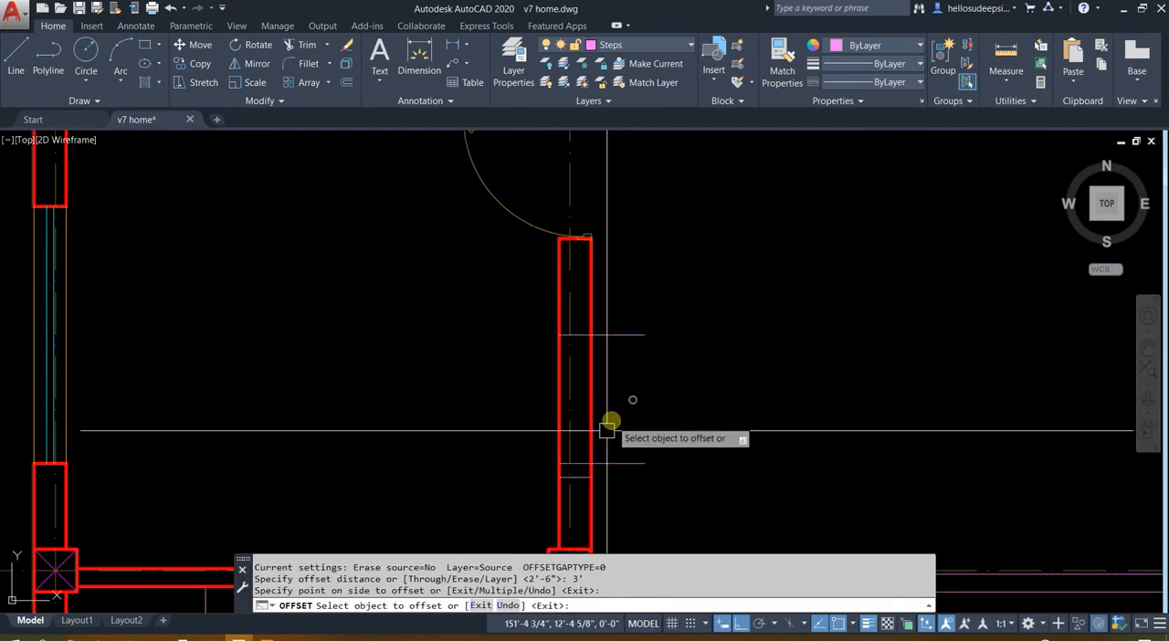
# Delete the short horizontal line inside the wall just below the two opening lines
pyautogui.press('Escape')
pyautogui.click(574, 471)
pyautogui.press('Delete')
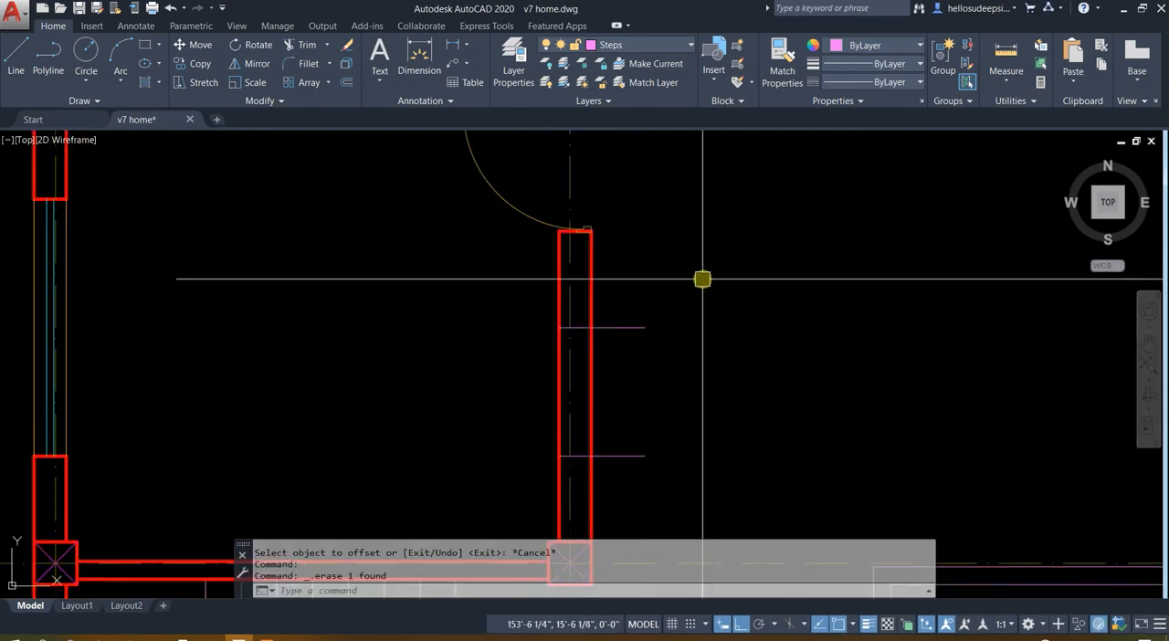
pyautogui.press('Escape')
# Trim the overhanging ends of both opening lines back to the wall's outer face
pyautogui.scroll(2, 700, 280)
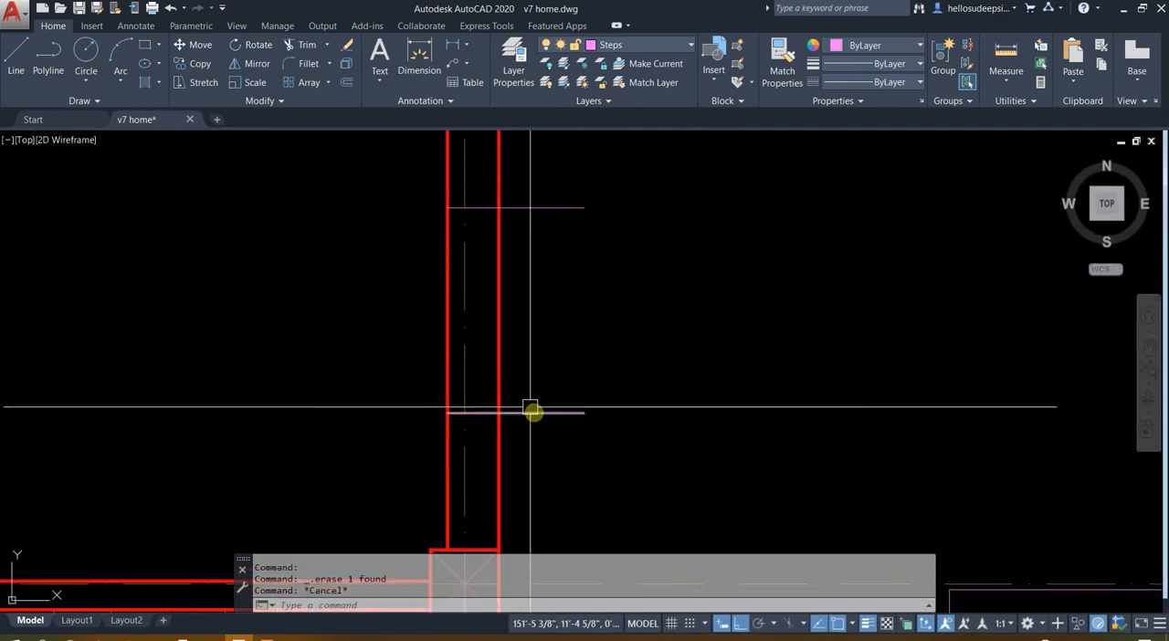
pyautogui.click(495, 274)
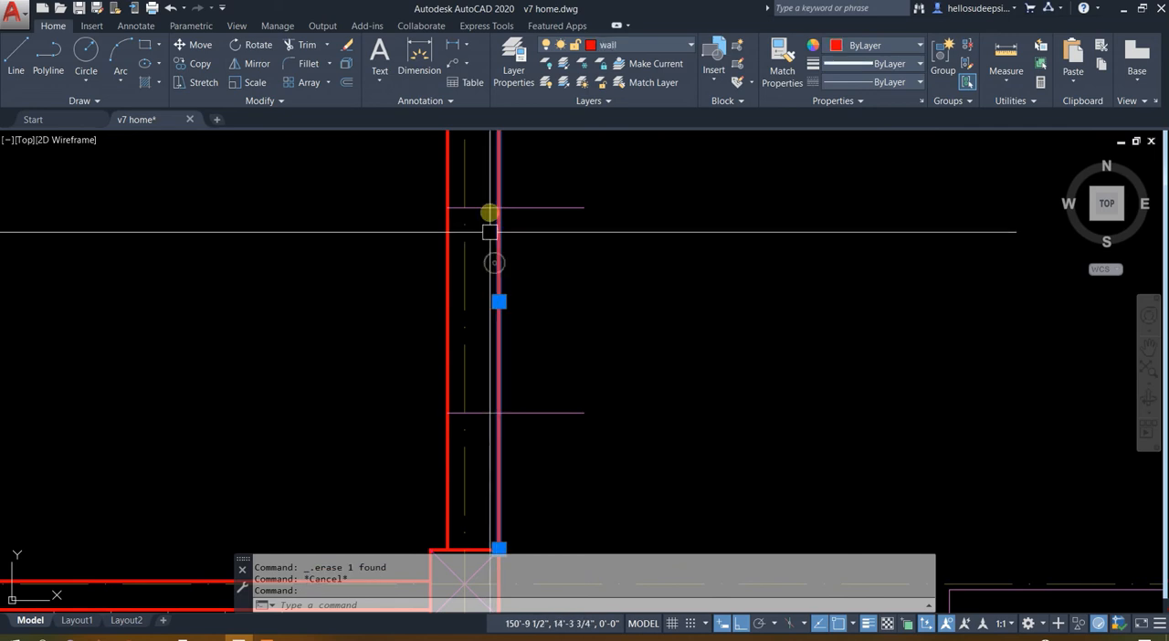
pyautogui.press('Escape')
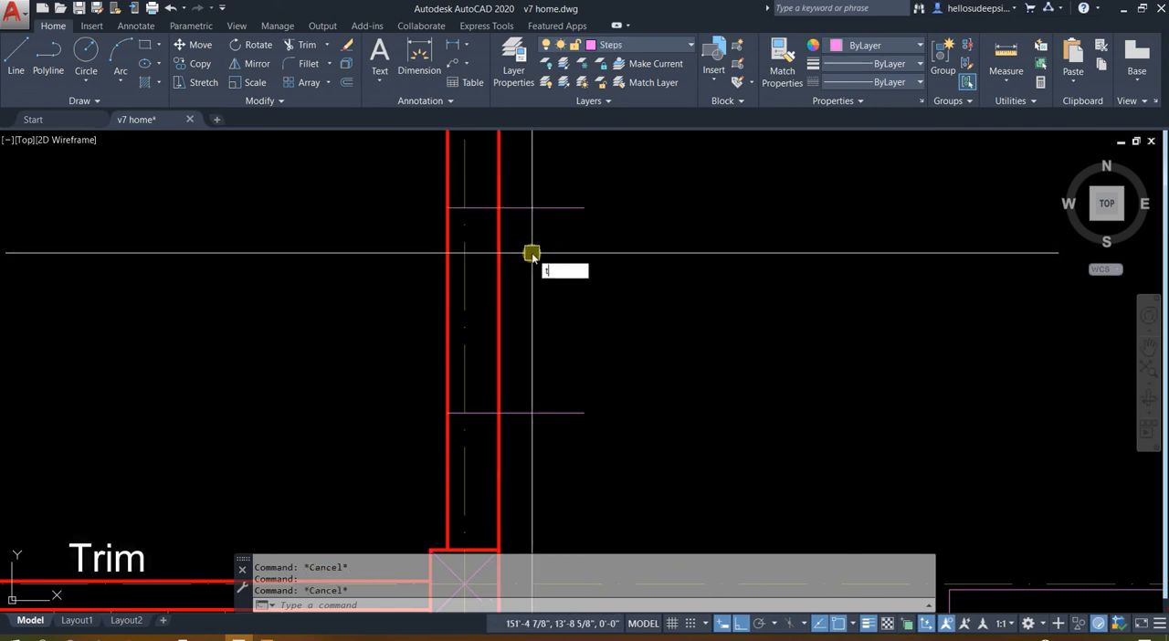
pyautogui.press('Return')
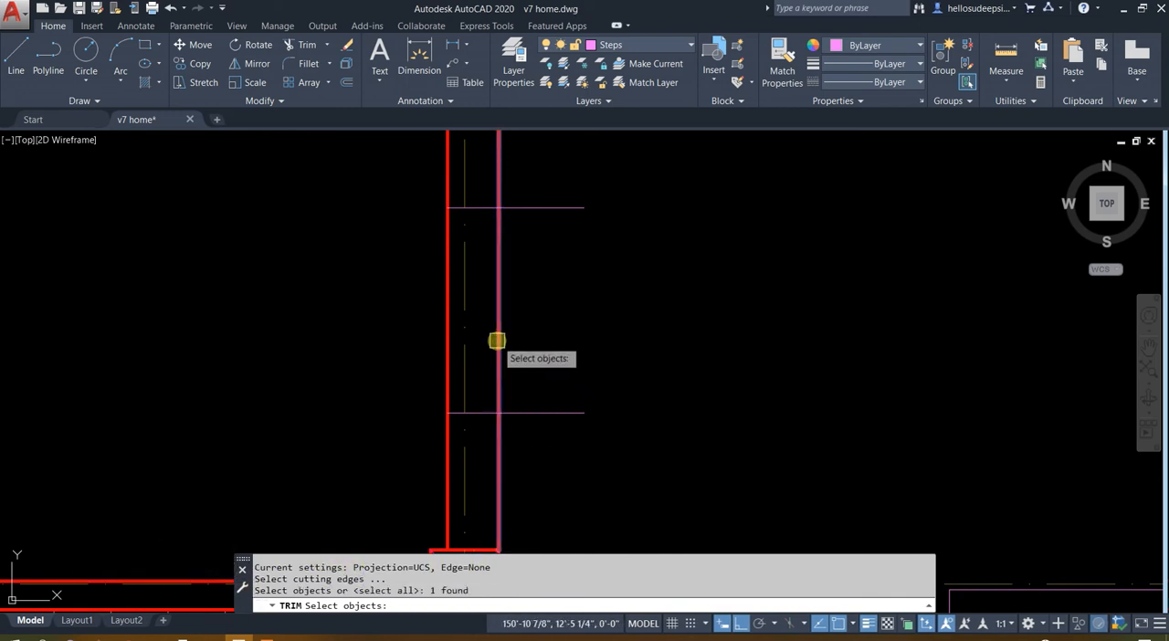
pyautogui.click(555, 211)
pyautogui.click(537, 425)
pyautogui.click(525, 380)
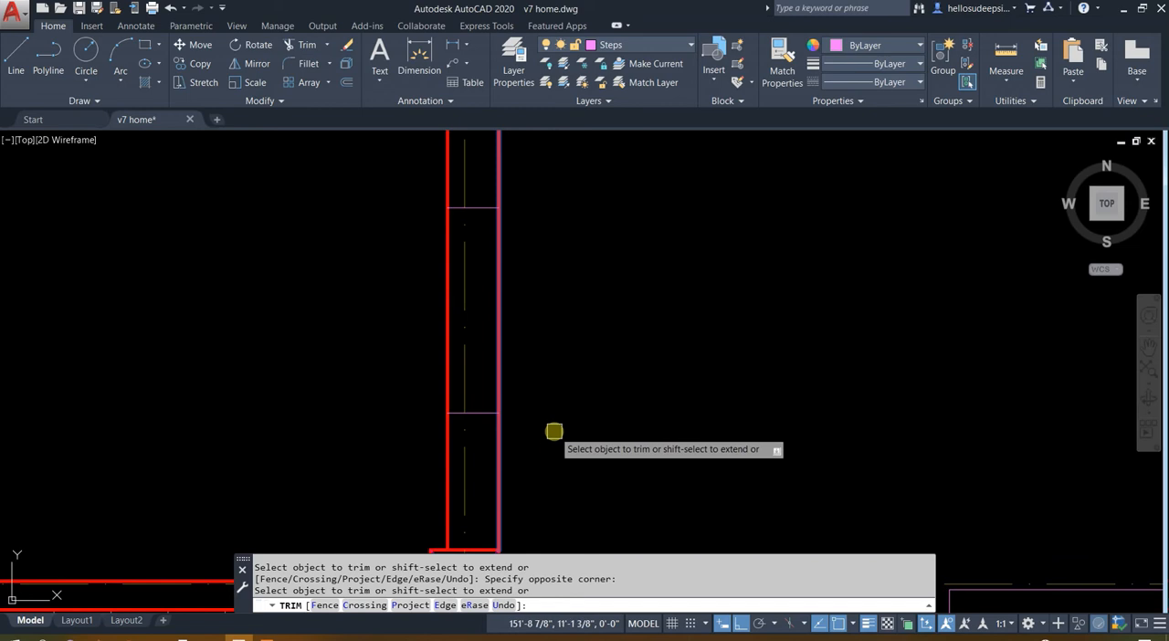
pyautogui.press('Escape')
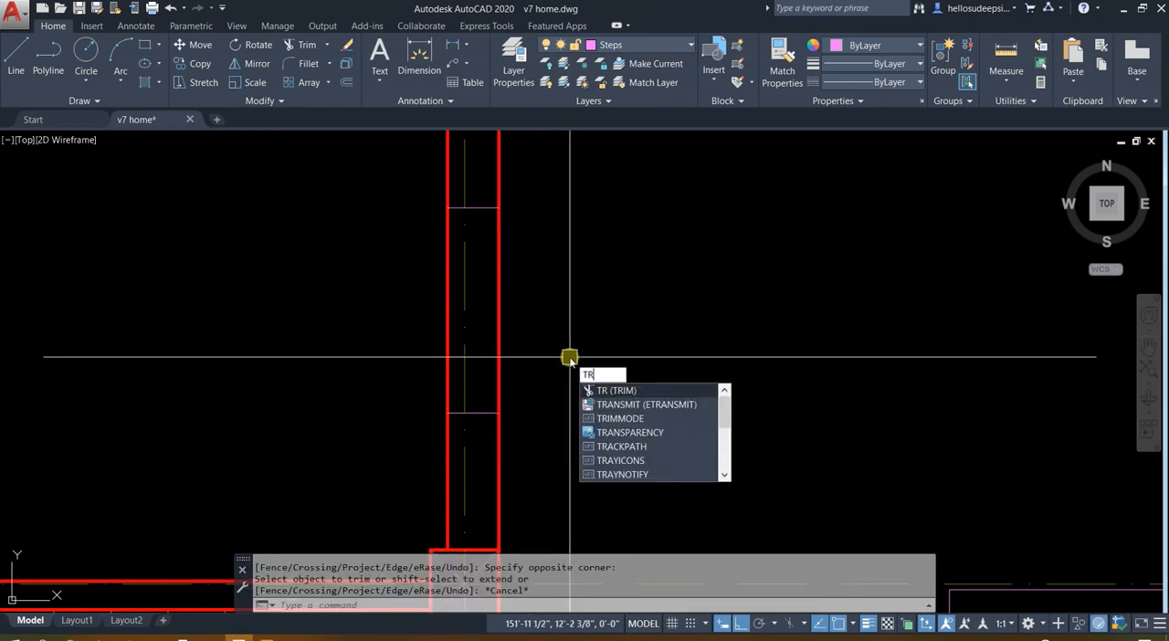
# Trim both wall lines between the two horizontal opening lines
pyautogui.press('Return')
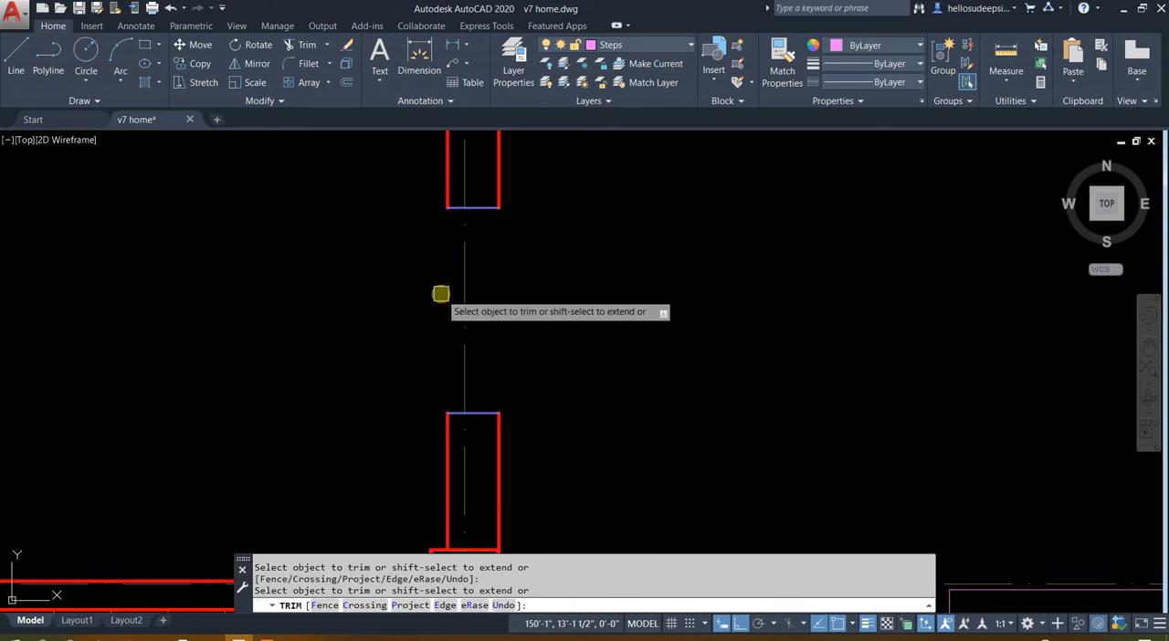
pyautogui.press('Escape')
pyautogui.press('Escape')
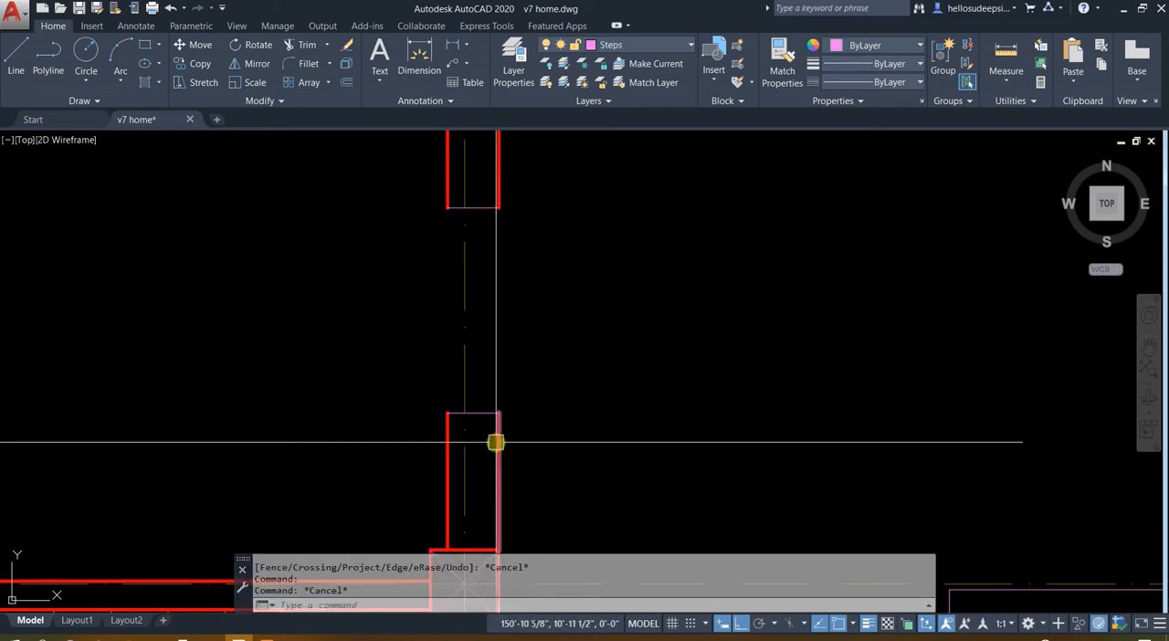
# Match the two horizontal end lines of the 3' opening to the wall line's properties
pyautogui.write('ma')
pyautogui.press('Return')
pyautogui.click(357, 363)
pyautogui.click(627, 464)
pyautogui.click(391, 163)
pyautogui.click(572, 258)
pyautogui.press('Escape')
# Copy the two window lines and two sill lines from the room's opposite wall to the new opening, aligning their upper-left corners
pyautogui.scroll(-4, 579, 261)
pyautogui.moveTo(579, 261); pyautogui.dragTo(626, 511, button='middle')
pyautogui.scroll(-4, 624, 403)
pyautogui.scroll(4, 625, 404)
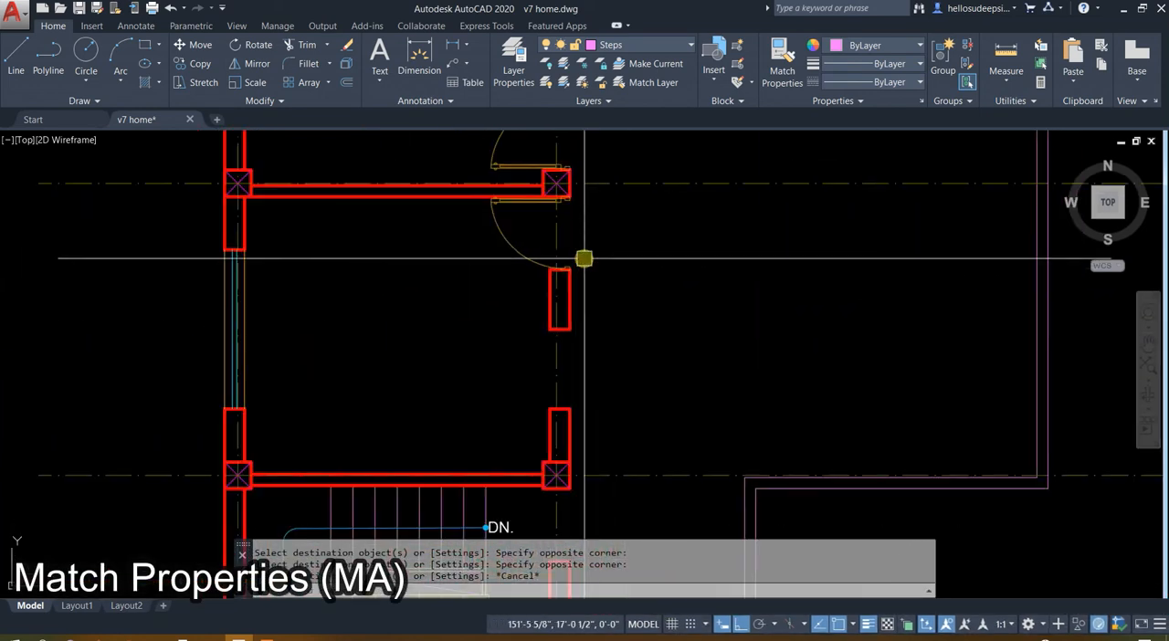
pyautogui.moveTo(451, 316)
pyautogui.mouseDown(button='middle')
pyautogui.moveTo(451, 391)
pyautogui.moveTo(556, 301)
pyautogui.mouseUp(button='middle')
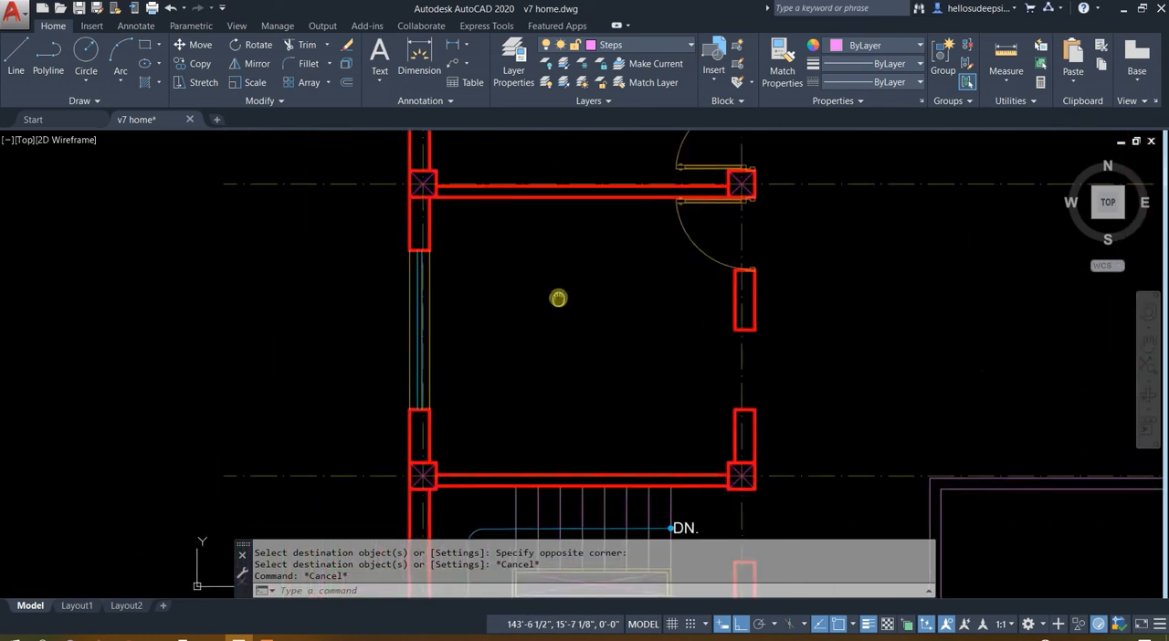
pyautogui.scroll(5, 442, 239)
pyautogui.scroll(2, 441, 238)
pyautogui.click(442, 228)
pyautogui.scroll(-2, 435, 230)
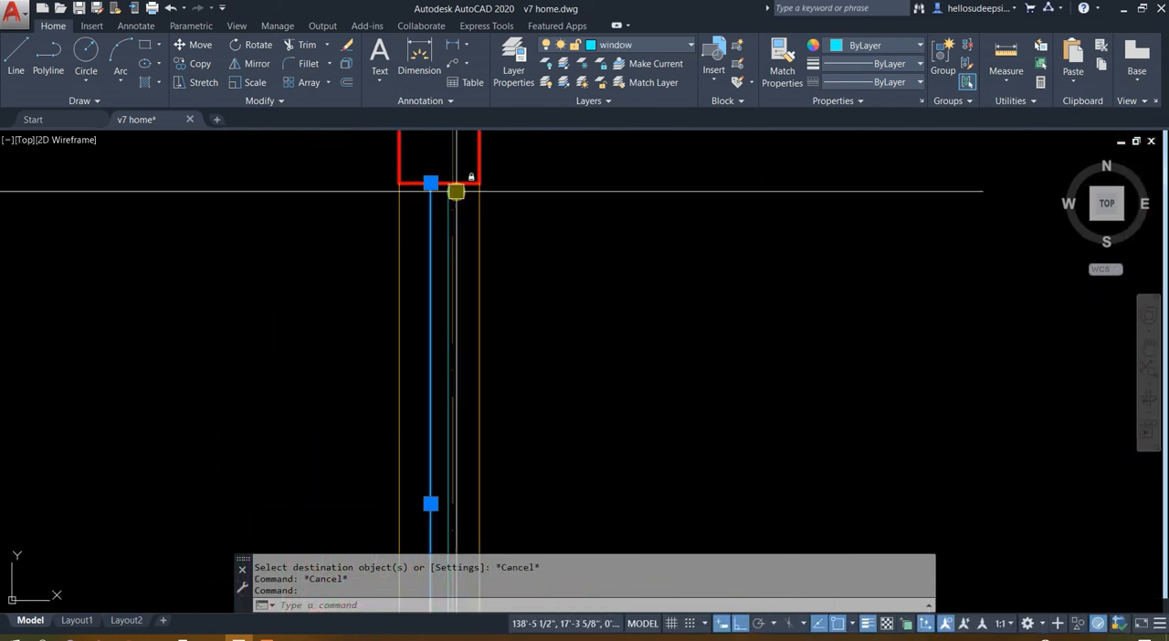
pyautogui.click(451, 196)
pyautogui.press('Escape')
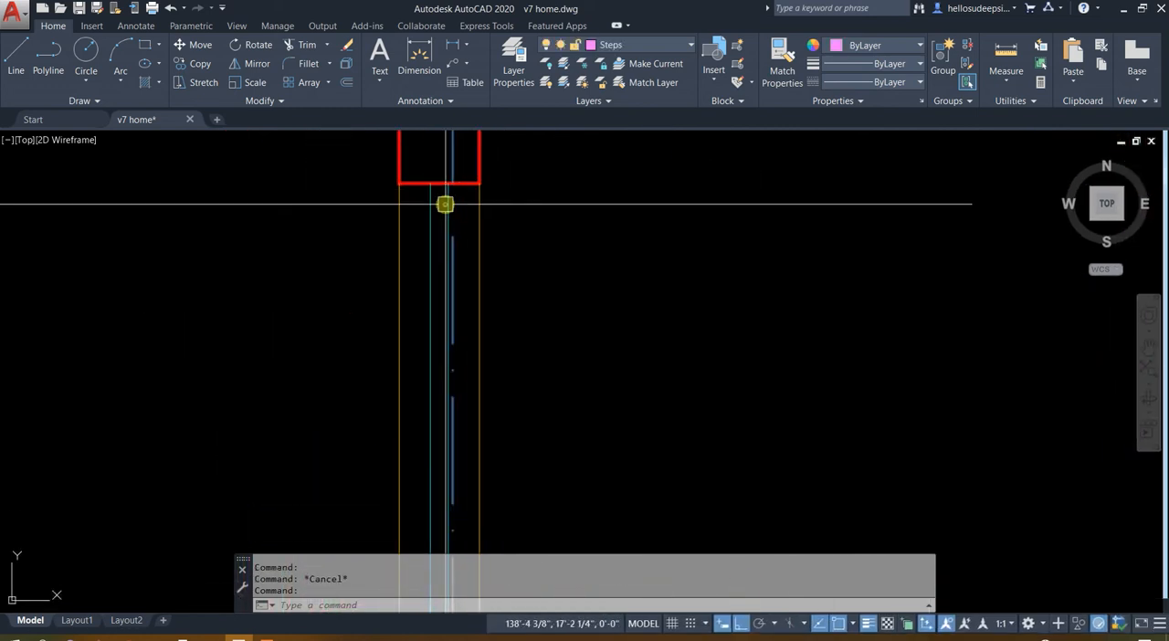
pyautogui.press('Escape')
pyautogui.click(449, 199)
pyautogui.scroll(5, 447, 195)
pyautogui.click(263, 262)
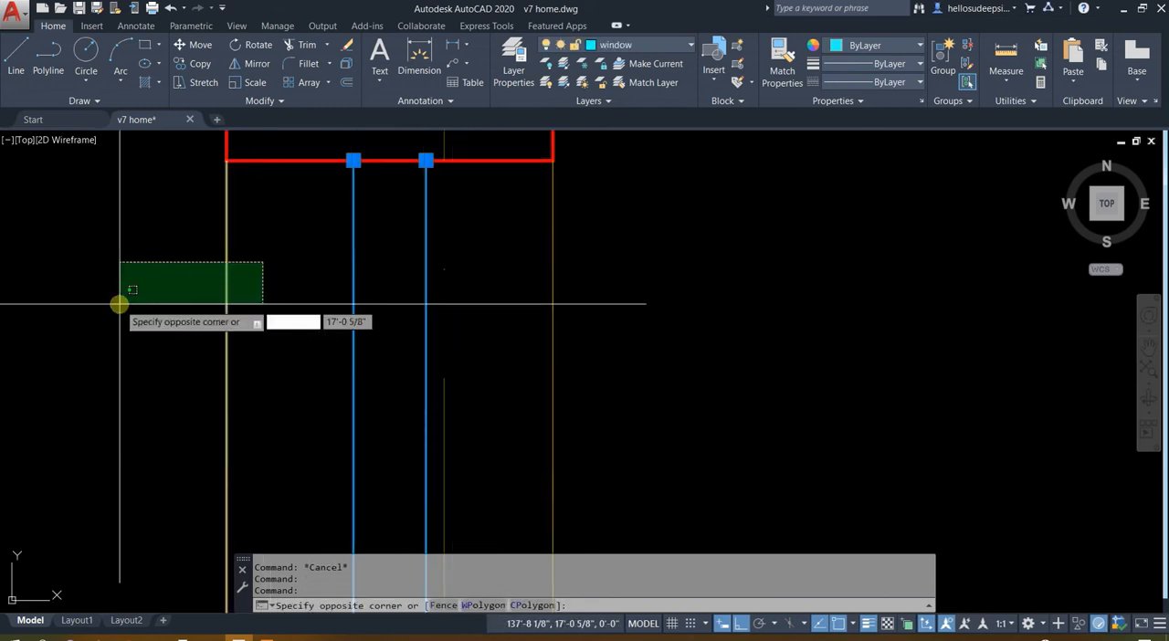
pyautogui.click(120, 304)
pyautogui.click(642, 227)
pyautogui.click(475, 308)
pyautogui.scroll(-3, 506, 229)
pyautogui.write('co')
pyautogui.press('Return')
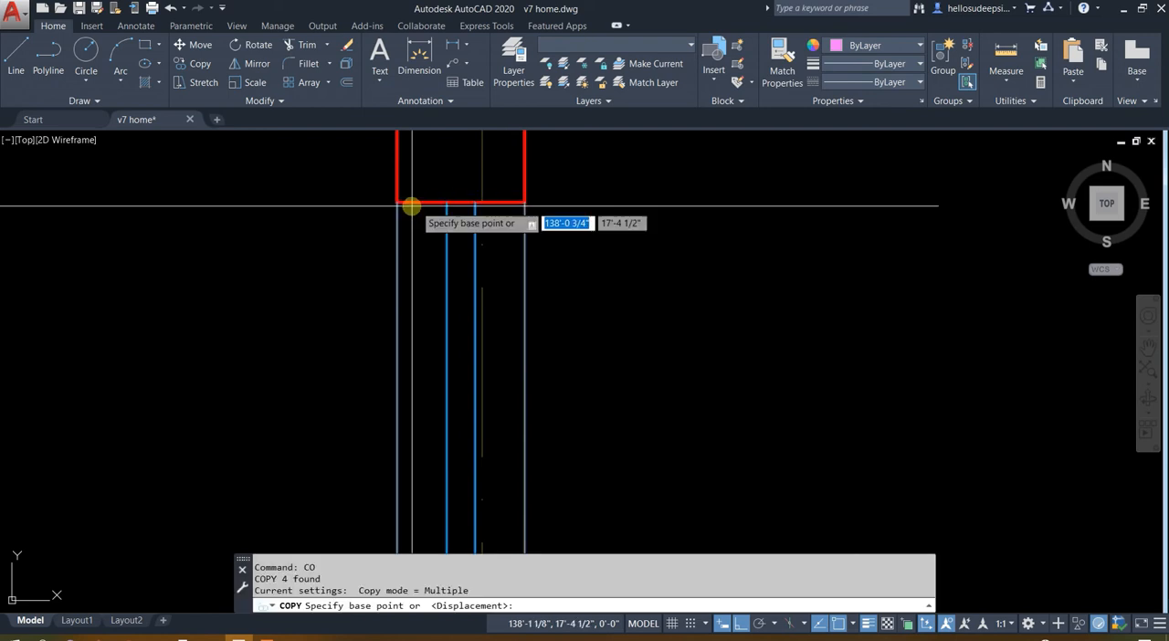
pyautogui.click(398, 203)
pyautogui.scroll(-4, 260, 239)
pyautogui.moveTo(889, 310); pyautogui.dragTo(292, 164, button='middle')
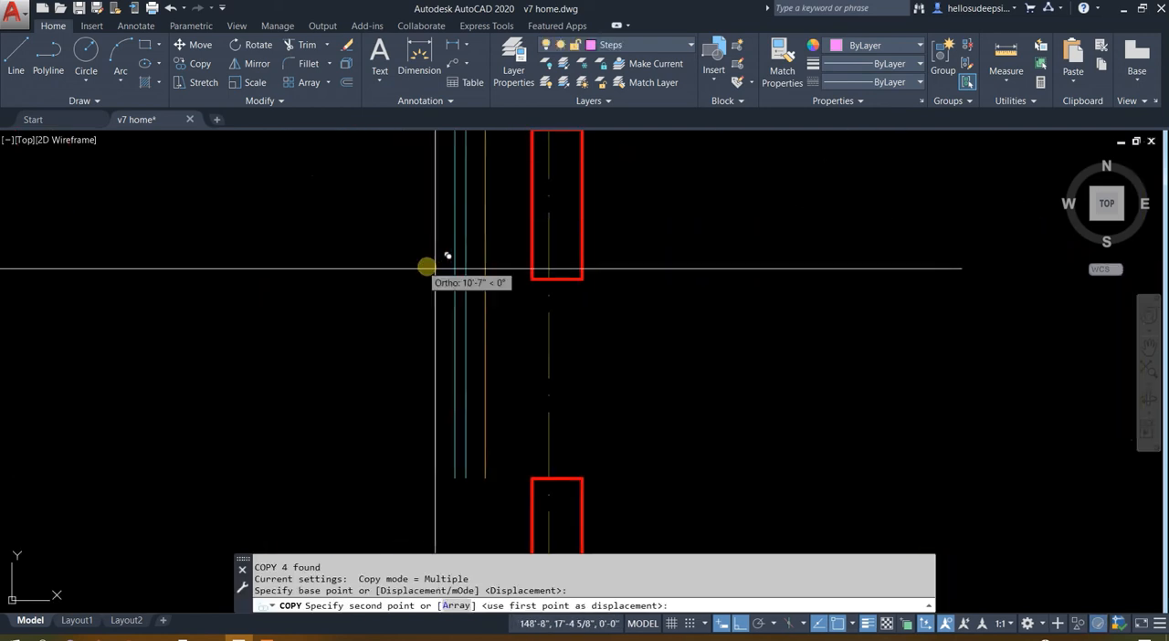
pyautogui.click(516, 276)
pyautogui.scroll(3, 524, 264)
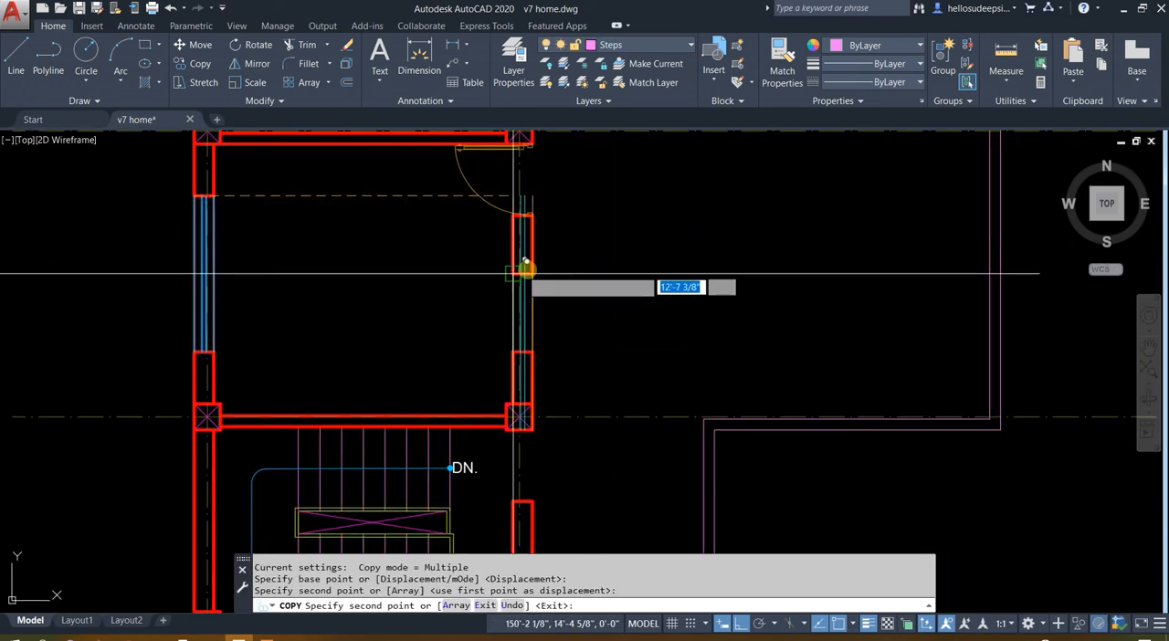
pyautogui.press('Escape')
pyautogui.scroll(2, 543, 315)
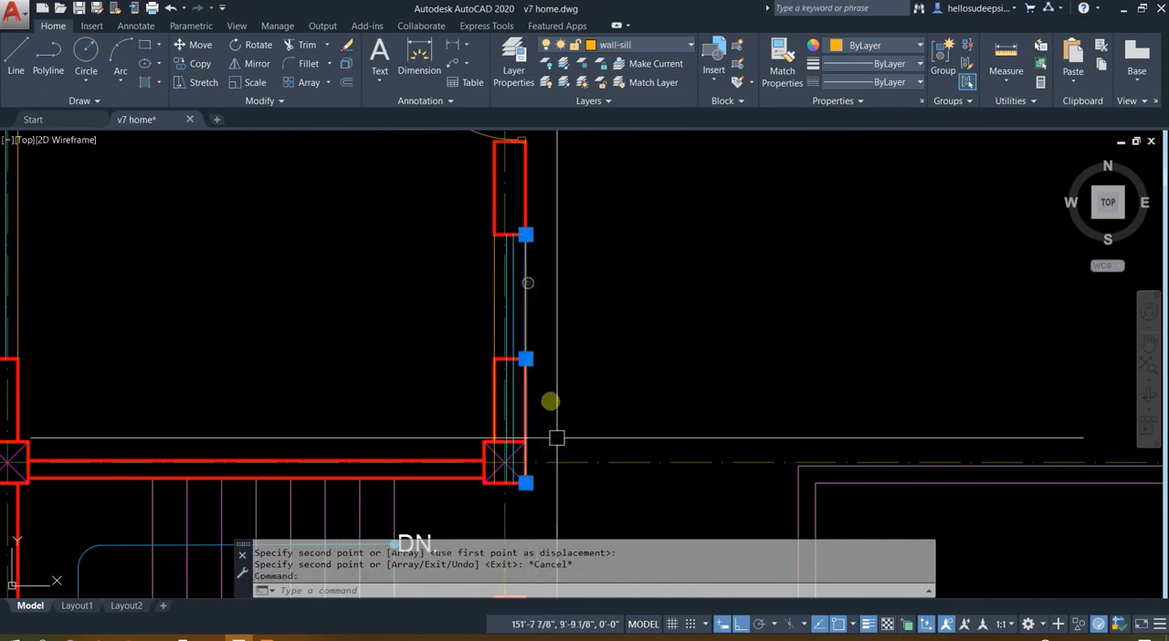
# Stretch the lower ends of the outer sill line and both window lines up to the opening's lower edge
pyautogui.click(526, 483)
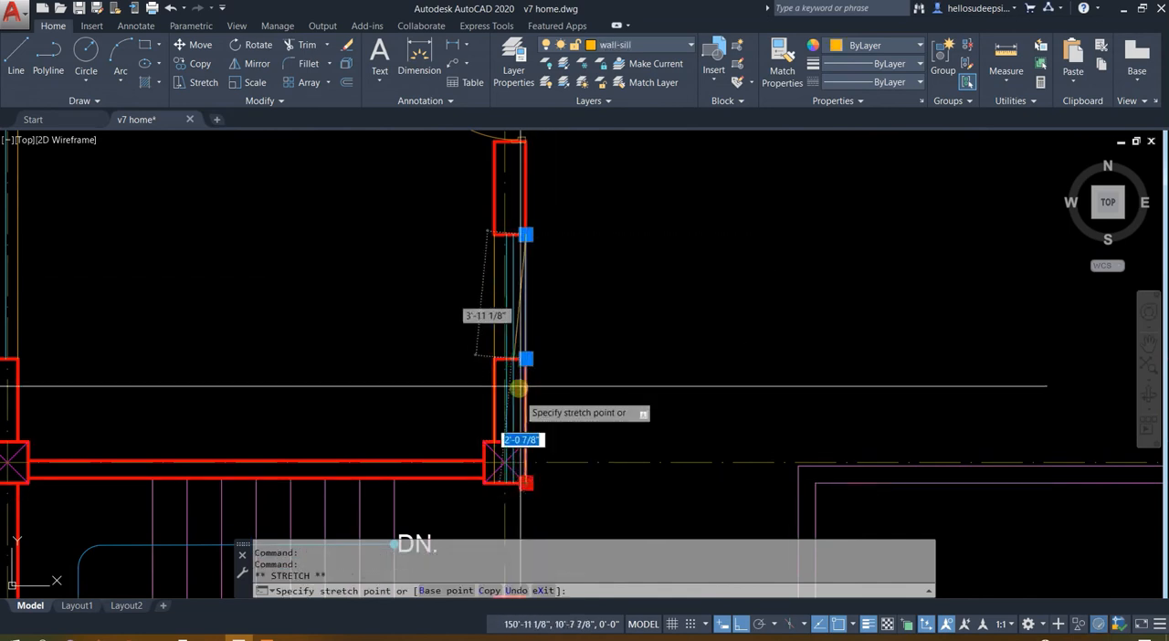
pyautogui.scroll(2, 525, 534)
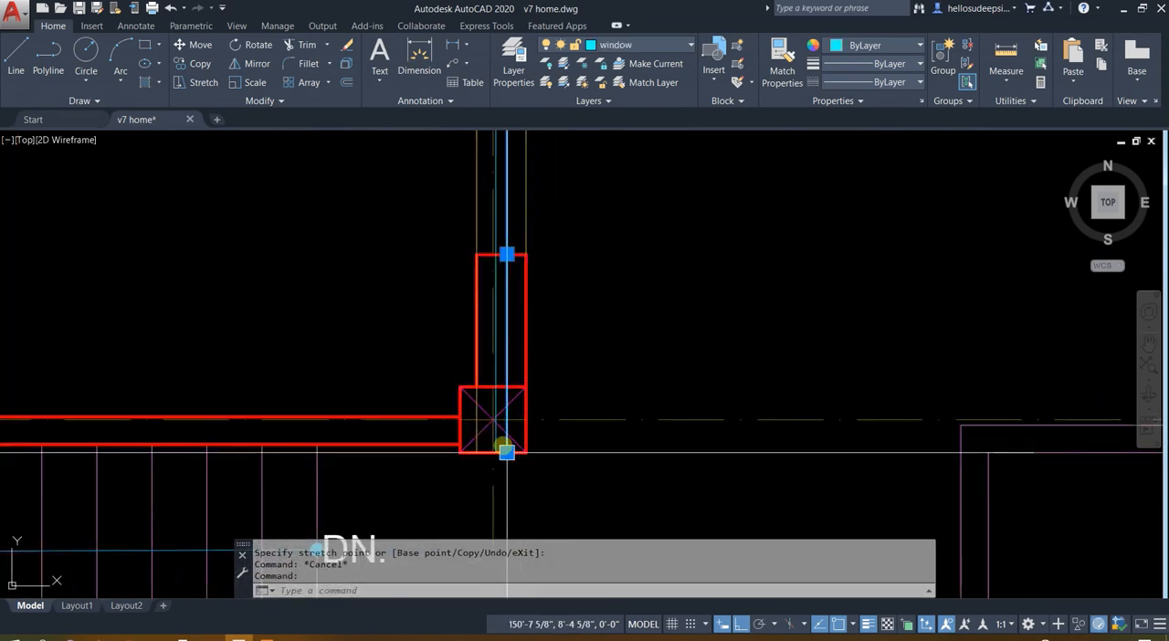
pyautogui.click(500, 450)
pyautogui.scroll(2, 501, 250)
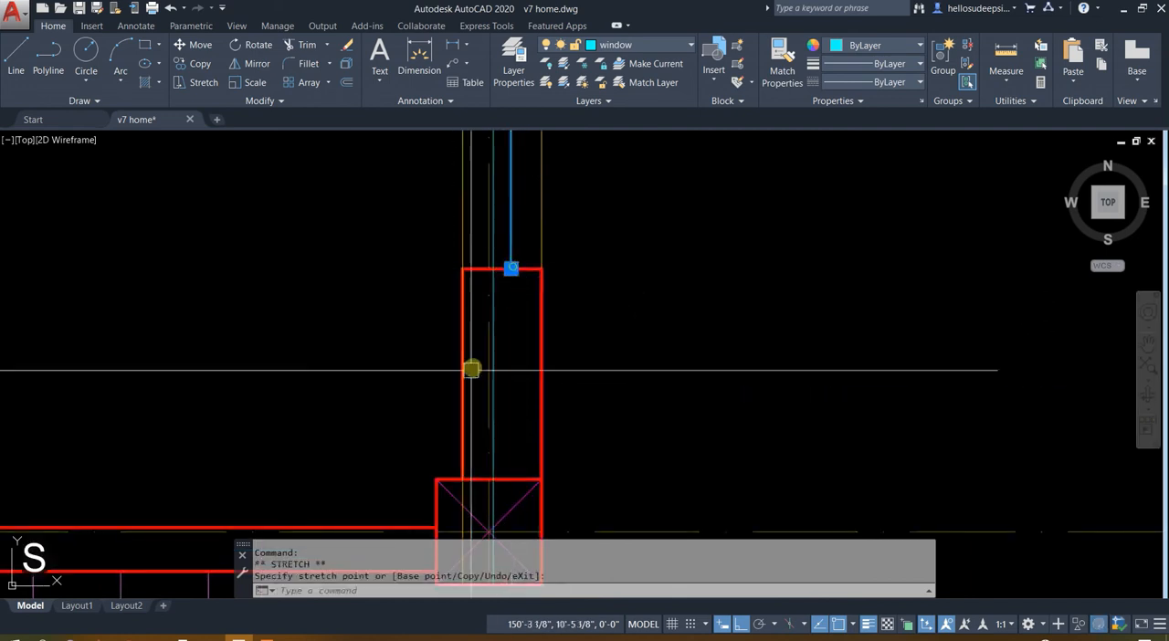
pyautogui.click(488, 252)
pyautogui.moveTo(492, 545); pyautogui.dragTo(509, 370, button='middle')
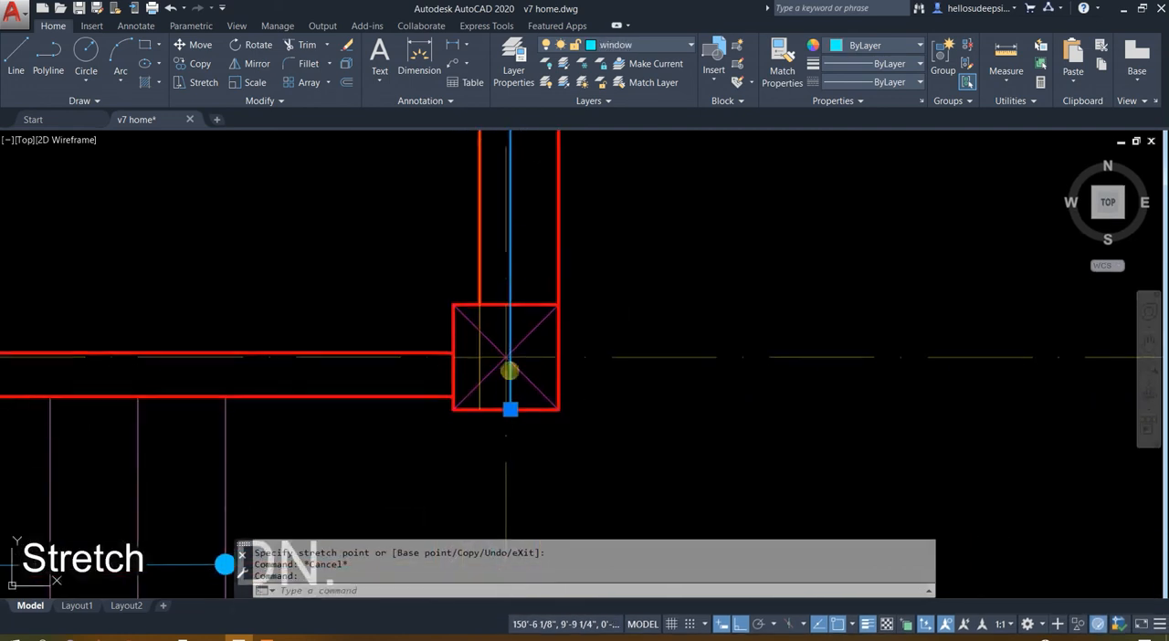
pyautogui.click(509, 408)
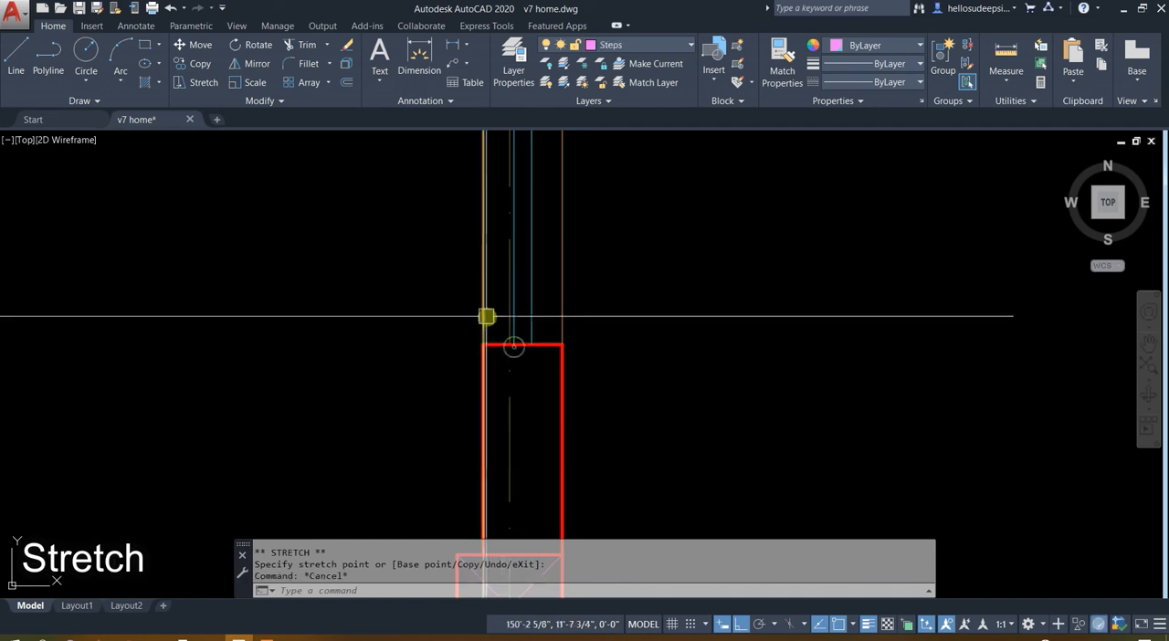
# Stretch the lower end of the inner sill line up to the opening's lower edge
pyautogui.click(485, 316)
pyautogui.scroll(-2, 510, 246)
pyautogui.moveTo(499, 507); pyautogui.dragTo(496, 411, button='middle')
pyautogui.click(494, 411)
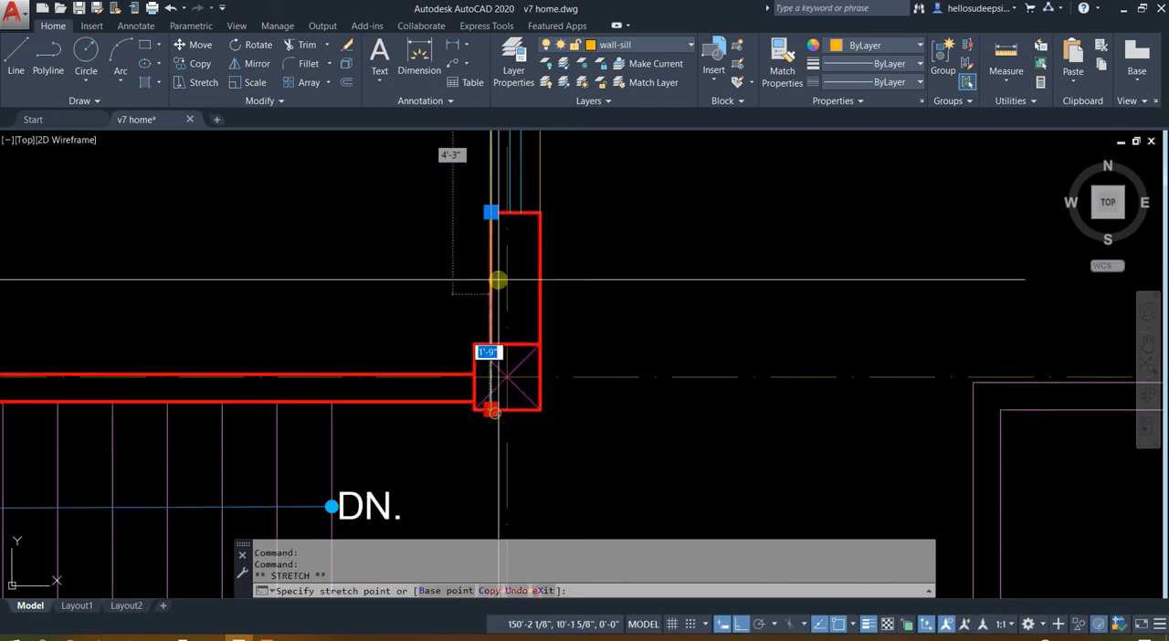
pyautogui.click(494, 226)
pyautogui.scroll(2, 493, 193)
pyautogui.moveTo(493, 193); pyautogui.dragTo(512, 393, button='middle')
pyautogui.scroll(-10, 513, 393)
pyautogui.press('Escape')
pyautogui.scroll(4, 518, 350)
pyautogui.moveTo(514, 451); pyautogui.dragTo(545, 347, button='middle')
pyautogui.moveTo(371, 295); pyautogui.dragTo(381, 334, button='middle')
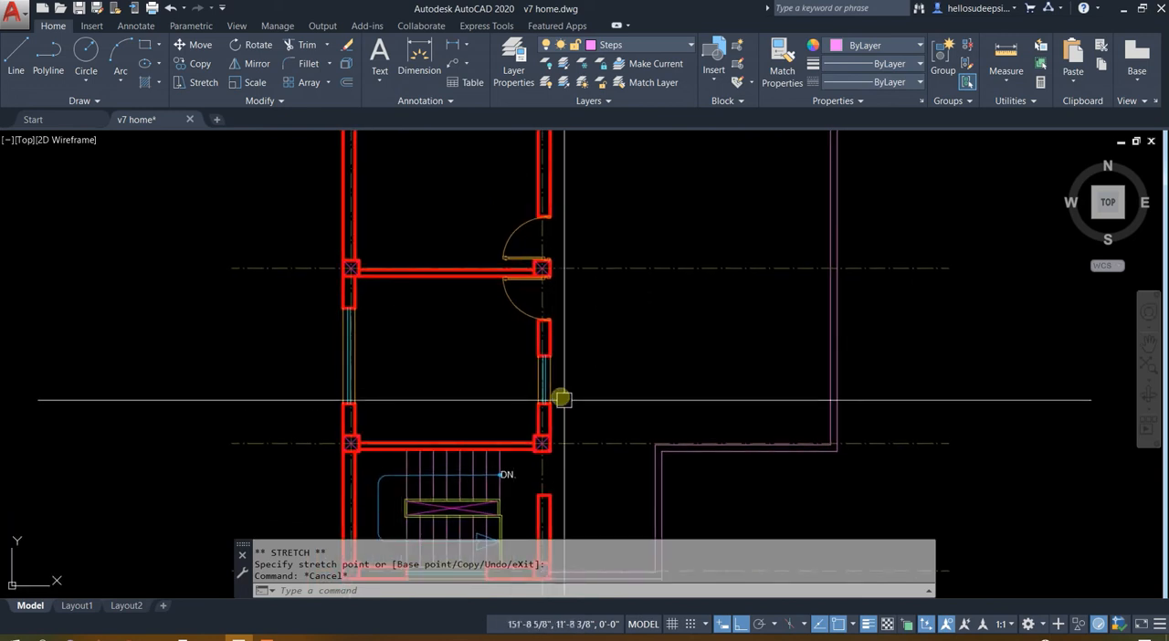
# Copy the two sill lines and a window line from the staircase window to the upper room's end-wall opening, aligned at its lower-left corner
pyautogui.moveTo(562, 400); pyautogui.dragTo(590, 289, button='middle')
pyautogui.scroll(4, 430, 433)
pyautogui.scroll(3, 524, 480)
pyautogui.click(505, 478)
pyautogui.click(465, 483)
pyautogui.click(465, 448)
pyautogui.click(448, 399)
pyautogui.write('o')
pyautogui.press('Return')
pyautogui.click(420, 480)
pyautogui.scroll(-5, 384, 411)
pyautogui.scroll(6, 384, 384)
pyautogui.click(347, 316)
pyautogui.press('Escape')
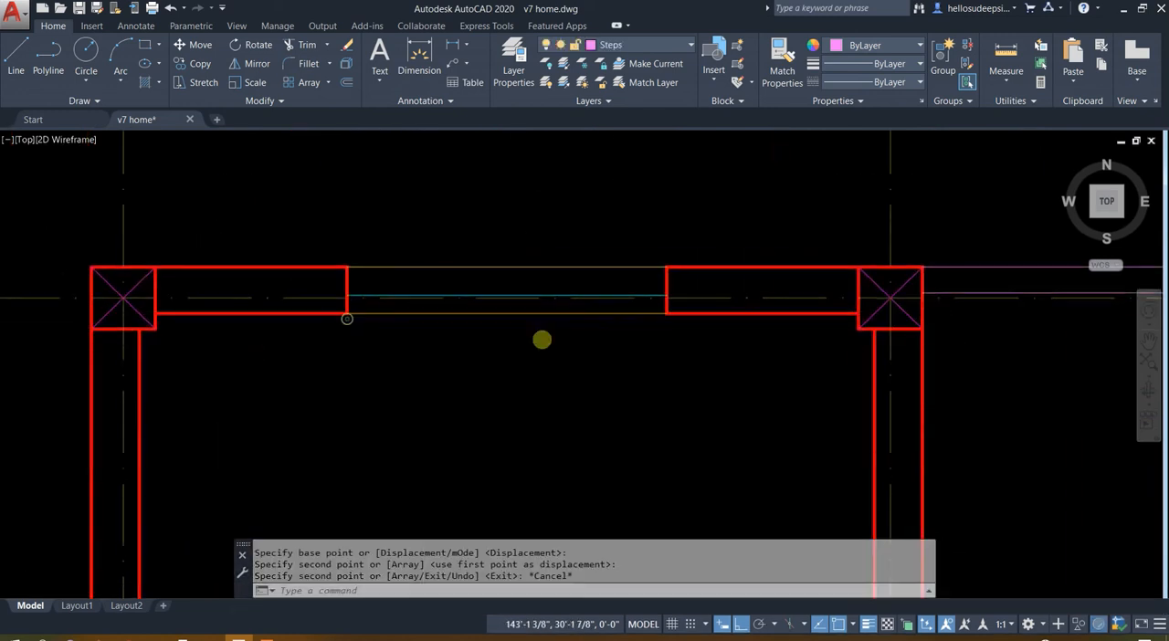
pyautogui.click(630, 313)
pyautogui.press('Escape')
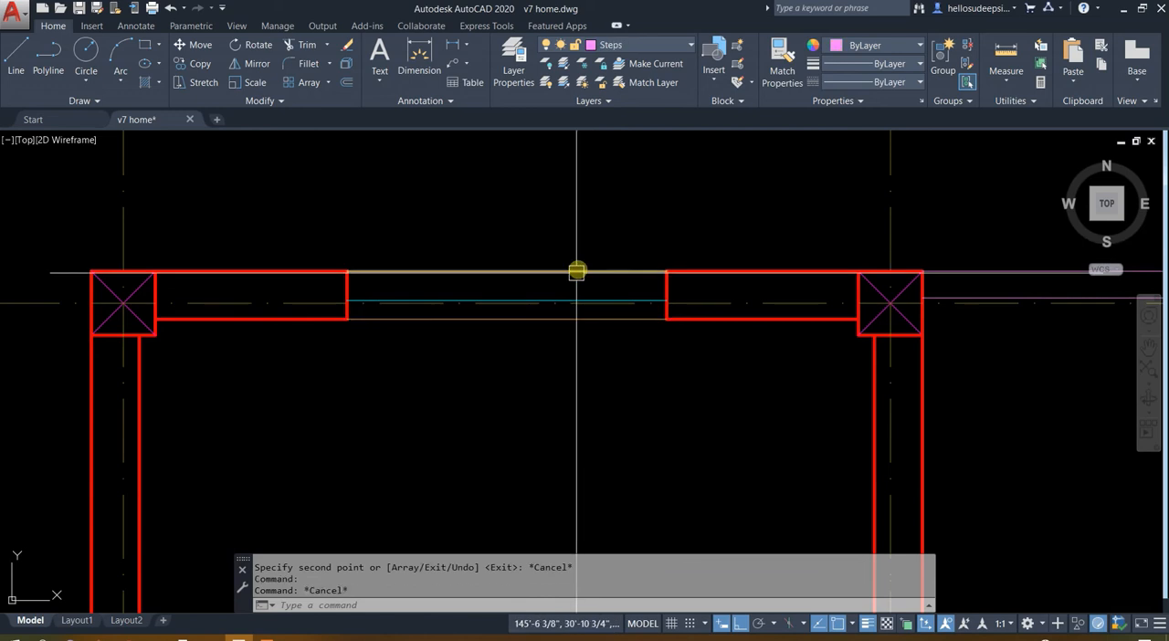
# Copy the window line in the upper room's end wall slightly upward to form the second window line
pyautogui.click(548, 299)
pyautogui.write('co')
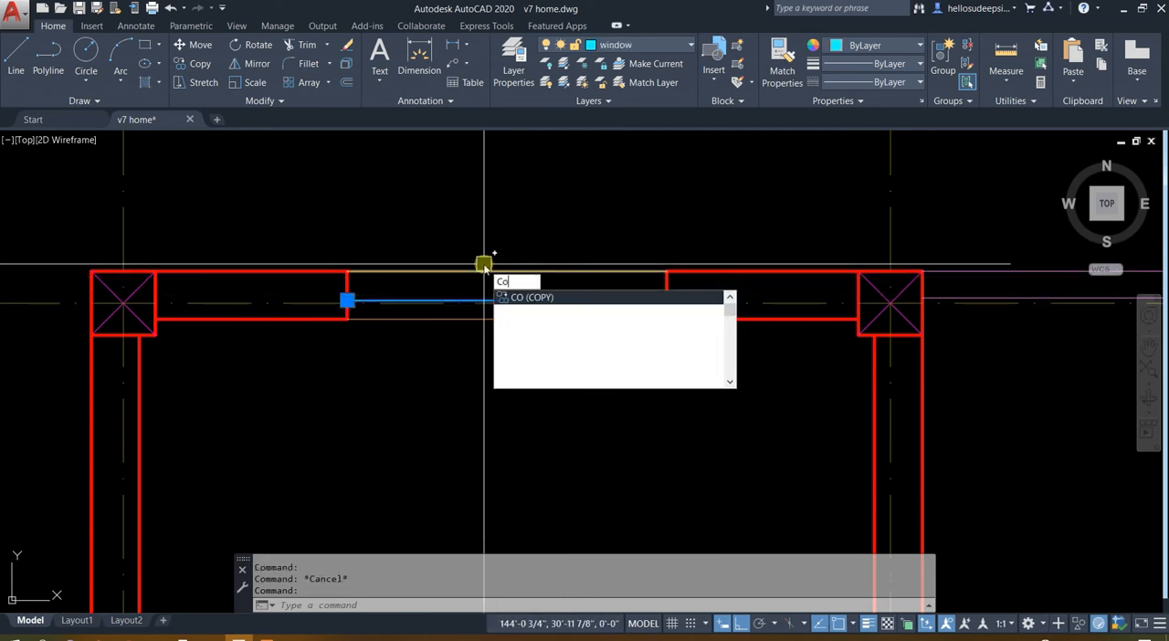
pyautogui.press('Return')
pyautogui.click(398, 228)
pyautogui.click(399, 212)
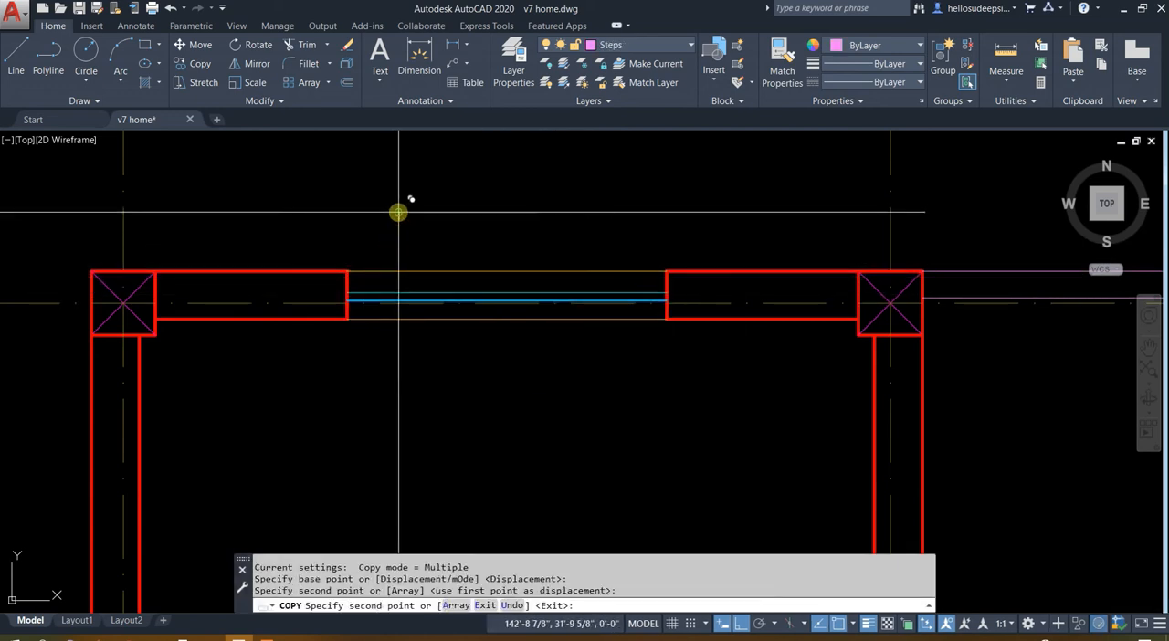
pyautogui.press('Escape')
# Copy the upper room's two window lines and two sill lines to the empty area above the plan
pyautogui.click(415, 271)
pyautogui.scroll(3, 406, 286)
pyautogui.click(402, 301)
pyautogui.click(395, 325)
pyautogui.click(397, 347)
pyautogui.click(371, 433)
pyautogui.scroll(-5, 400, 410)
pyautogui.write('co')
pyautogui.press('Return')
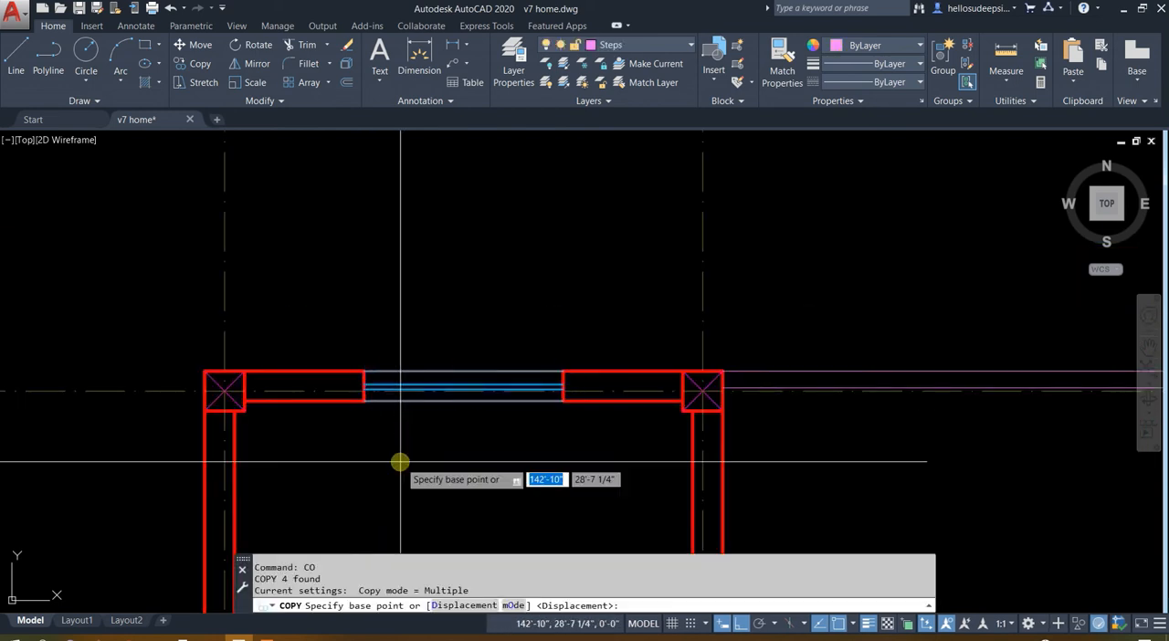
pyautogui.click(400, 463)
pyautogui.scroll(-5, 410, 290)
pyautogui.moveTo(410, 290); pyautogui.dragTo(416, 486, button='middle')
pyautogui.scroll(2, 442, 356)
pyautogui.click(444, 285)
pyautogui.press('Escape')
pyautogui.scroll(4, 418, 220)
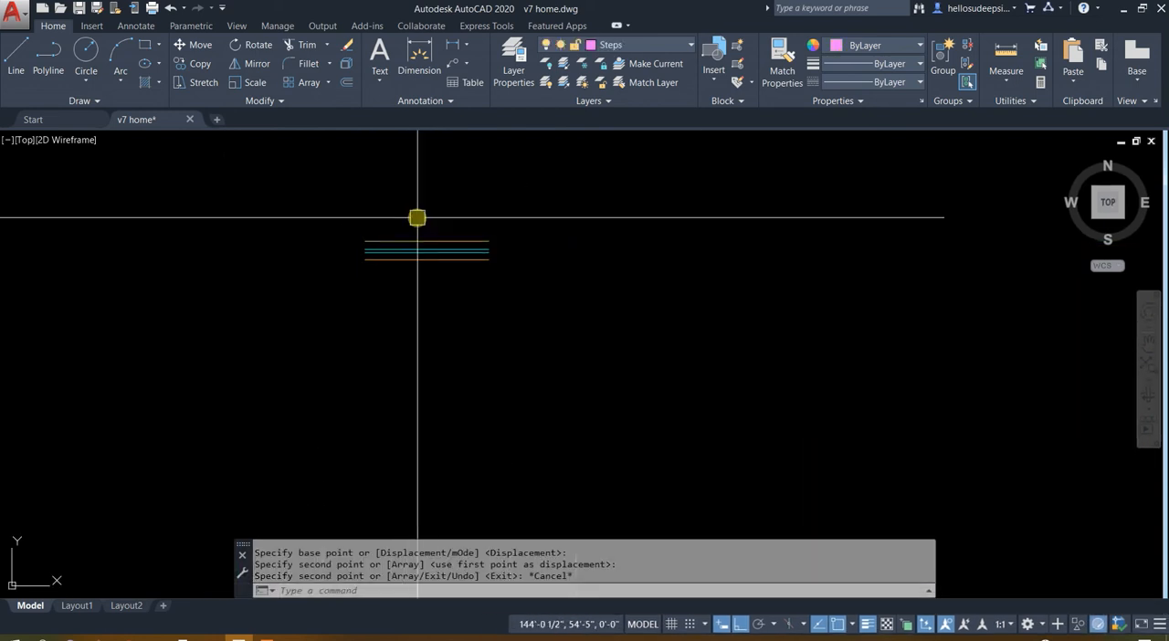
# Examine the copied sill line's end grip options, look through the status bar customization list, and toggle Dynamic Input off and back on
pyautogui.click(429, 248)
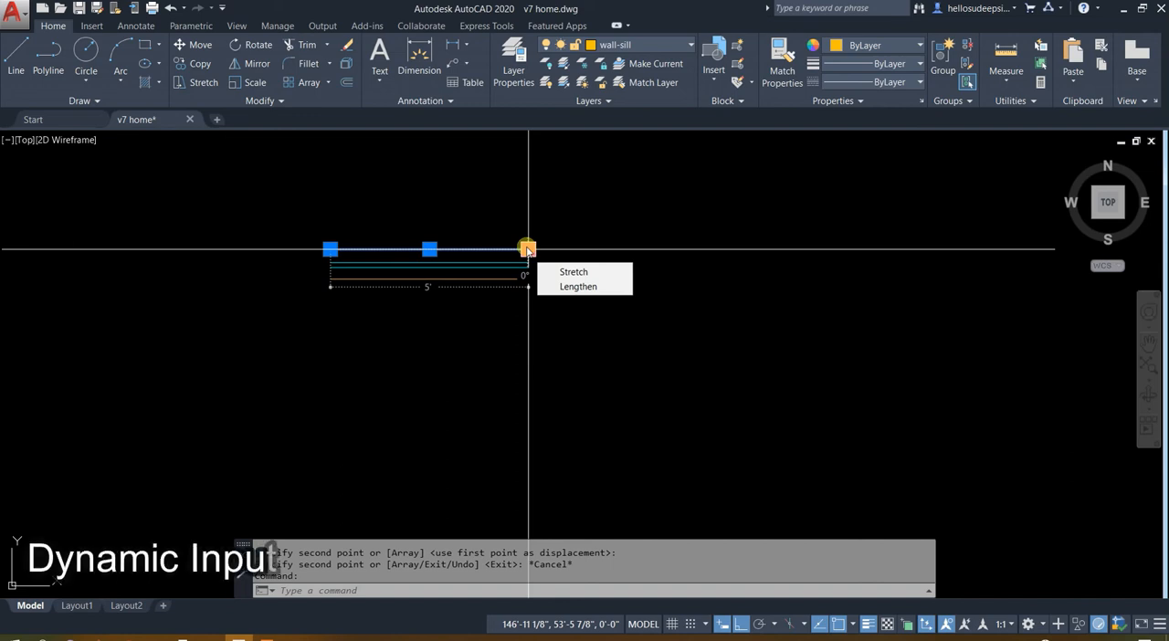
pyautogui.press('Escape')
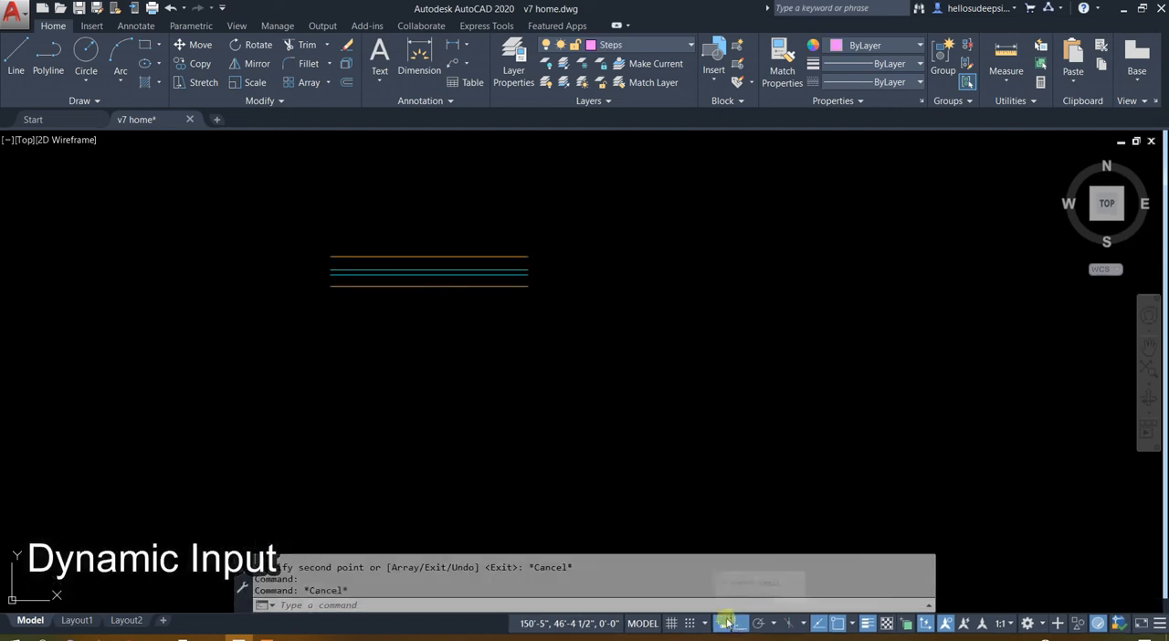
pyautogui.click(718, 623)
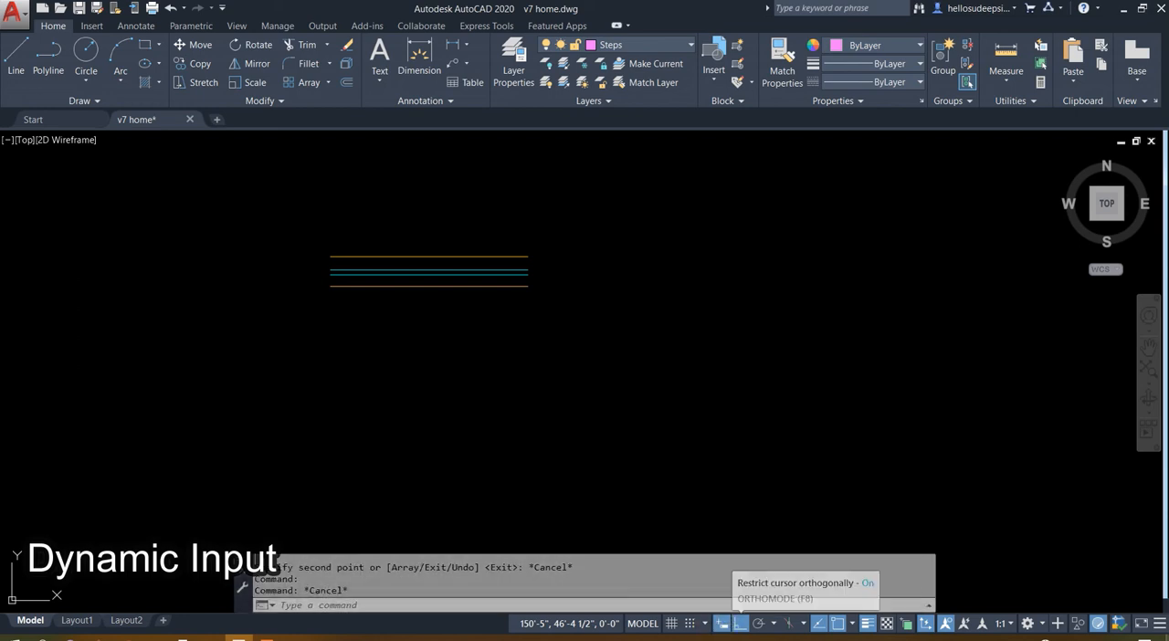
pyautogui.click(1159, 622)
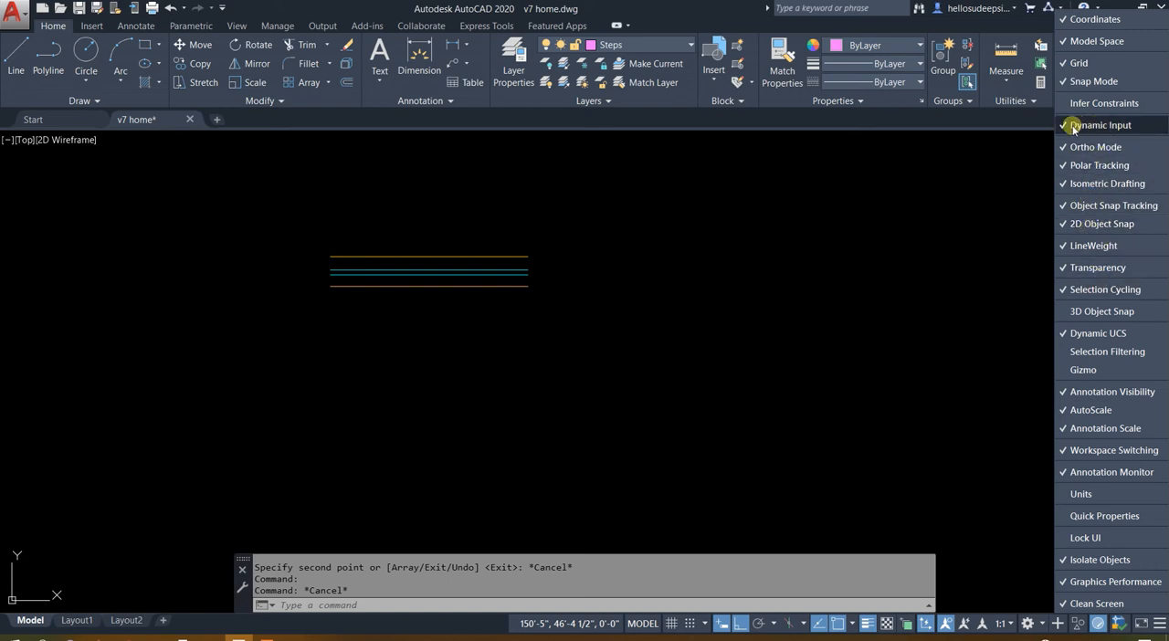
pyautogui.click(721, 625)
pyautogui.click(721, 627)
pyautogui.moveTo(493, 349); pyautogui.dragTo(606, 375, button='middle')
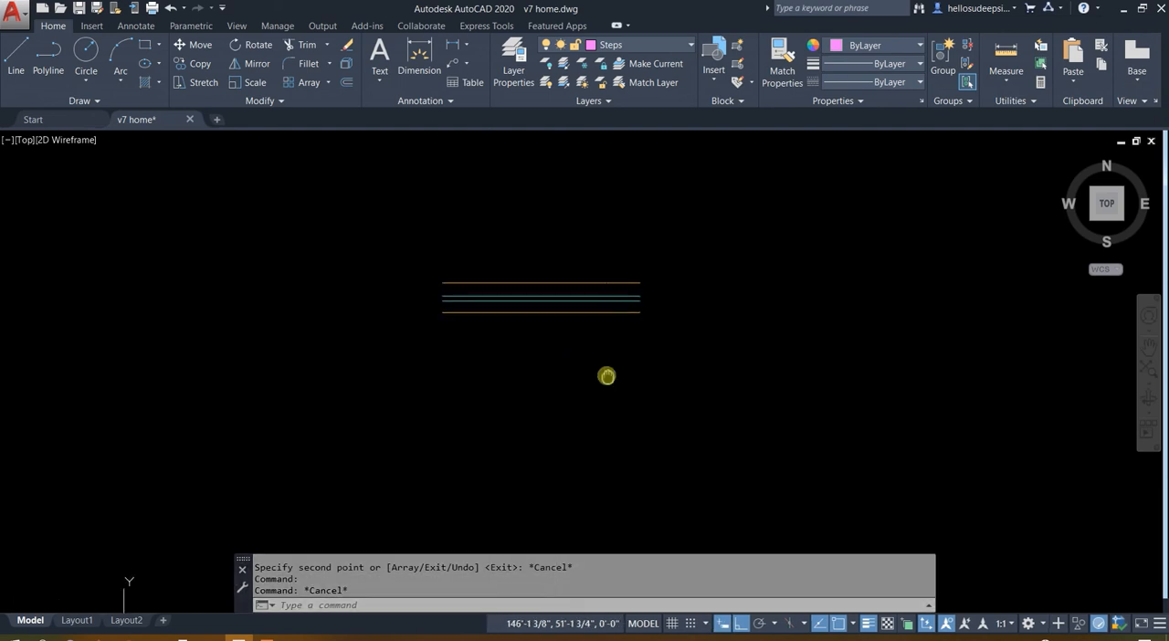
# Move the four copied window and sill lines in the empty area and erase them
pyautogui.click(712, 410)
pyautogui.press('Escape')
pyautogui.click(806, 475)
pyautogui.click(618, 219)
pyautogui.click(566, 207)
pyautogui.click(896, 195)
pyautogui.click(989, 186)
pyautogui.click(699, 357)
pyautogui.press('Delete')
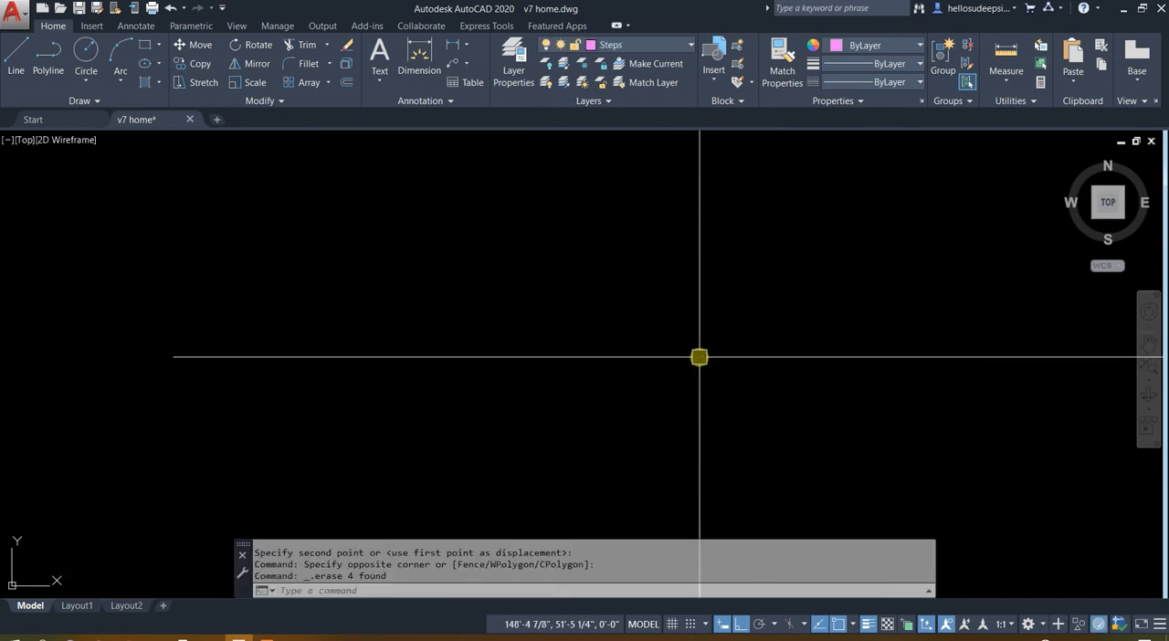
# Copy the LIVING ROOM (10'-3"x10'-3") label from the furnished floor plan into the second-floor room above the staircase
pyautogui.scroll(-2, 698, 357)
pyautogui.moveTo(620, 416); pyautogui.dragTo(577, 157, button='middle')
pyautogui.moveTo(674, 383); pyautogui.dragTo(651, 251, button='middle')
pyautogui.moveTo(665, 316); pyautogui.dragTo(905, 335, button='middle')
pyautogui.moveTo(176, 347); pyautogui.dragTo(499, 341, button='middle')
pyautogui.scroll(8, 511, 350)
pyautogui.click(589, 250)
pyautogui.write('c')
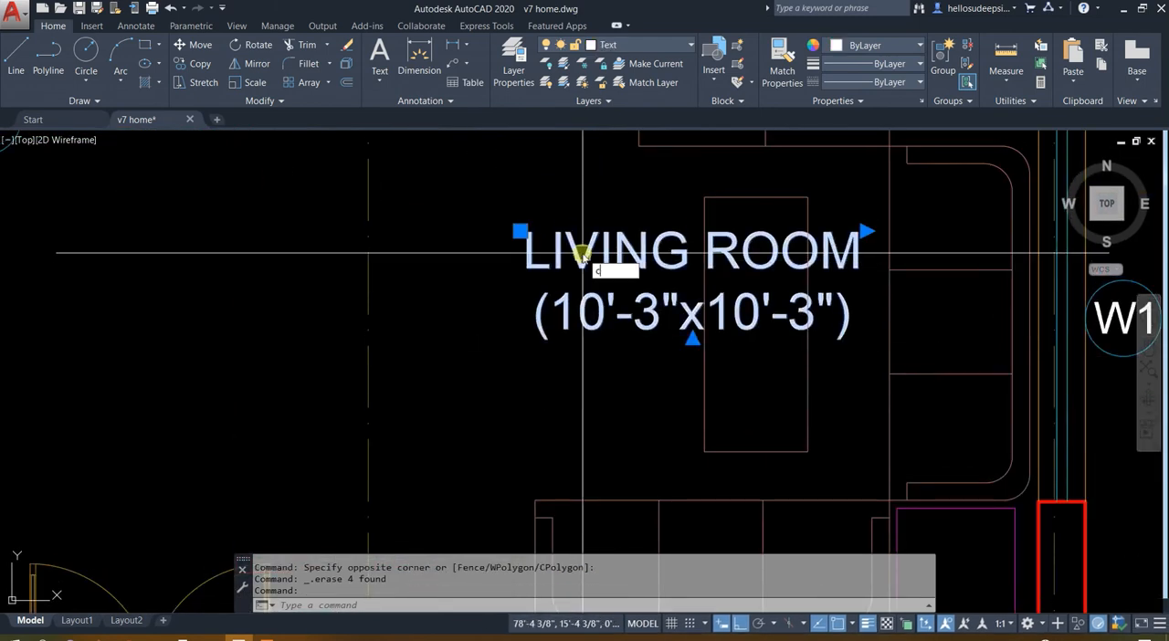
pyautogui.press('Return')
pyautogui.click(518, 339)
pyautogui.scroll(-8, 283, 392)
pyautogui.moveTo(963, 362); pyautogui.dragTo(548, 362, button='middle')
pyautogui.scroll(3, 548, 363)
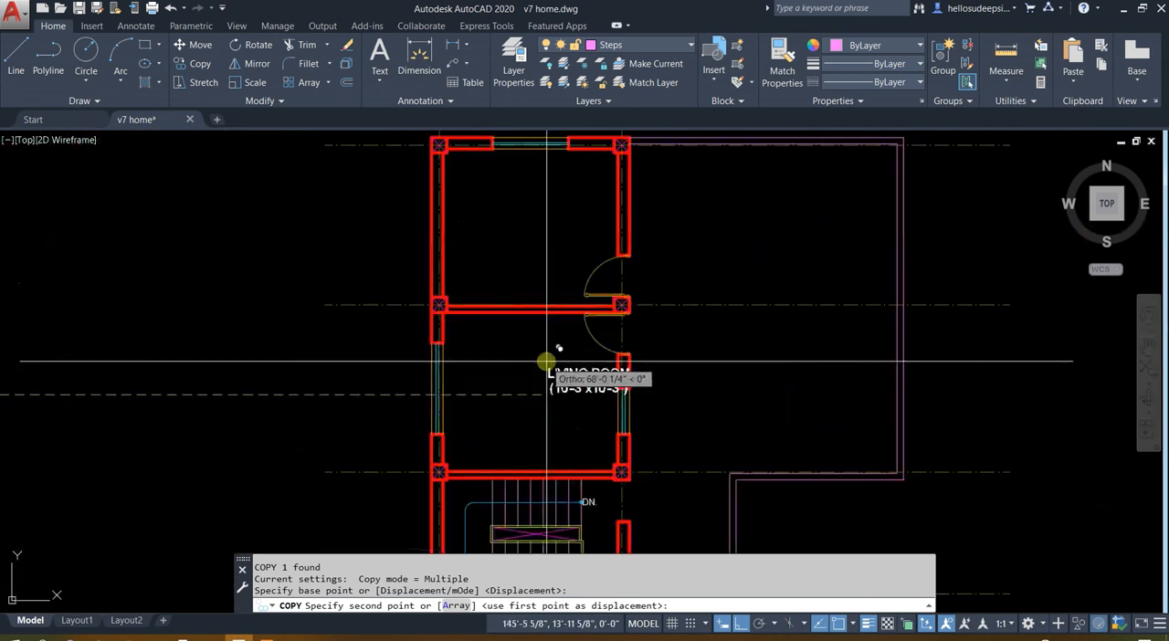
pyautogui.click(477, 342)
pyautogui.press('Escape')
pyautogui.scroll(4, 529, 357)
pyautogui.click(529, 354)
pyautogui.click(512, 457)
pyautogui.scroll(-2, 534, 412)
pyautogui.write('c')
pyautogui.press('Escape')
pyautogui.scroll(2, 526, 395)
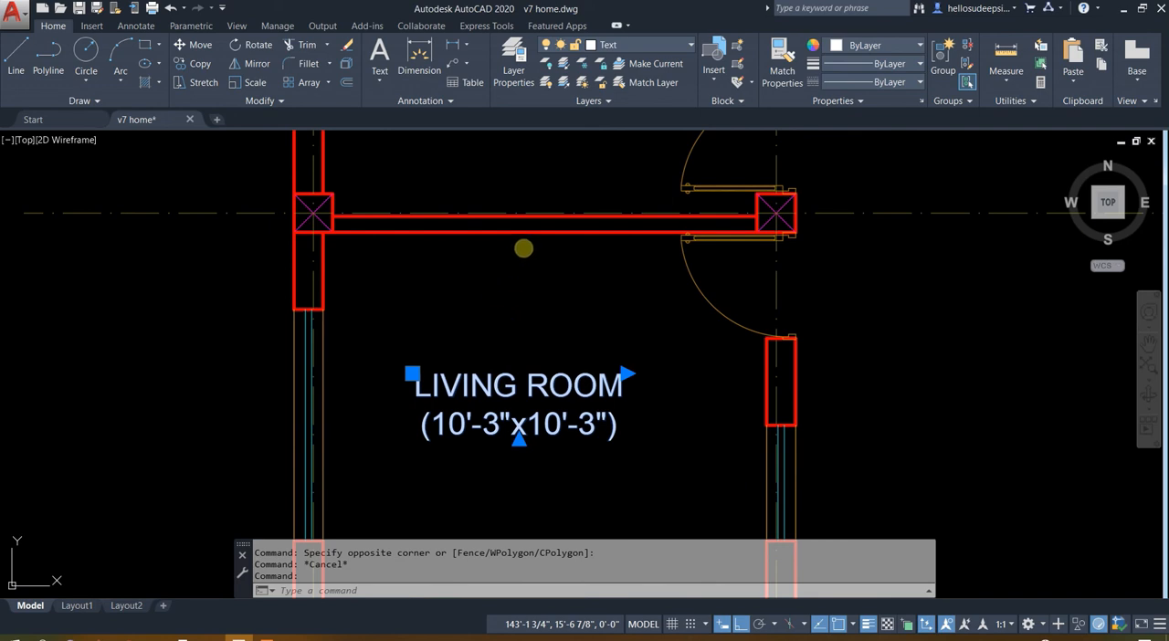
pyautogui.press('Escape')
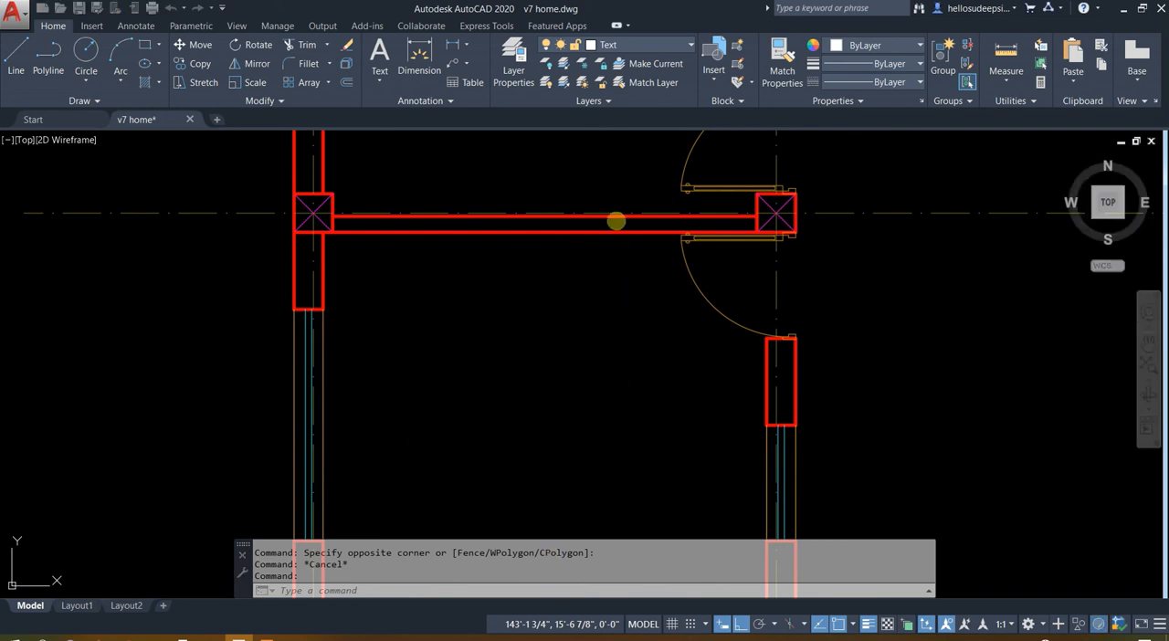
# Add a vertical linear dimension between the inner faces of the lower room's upper and lower walls, beside its left window
pyautogui.scroll(-2, 616, 220)
pyautogui.write('dli')
pyautogui.press('Return')
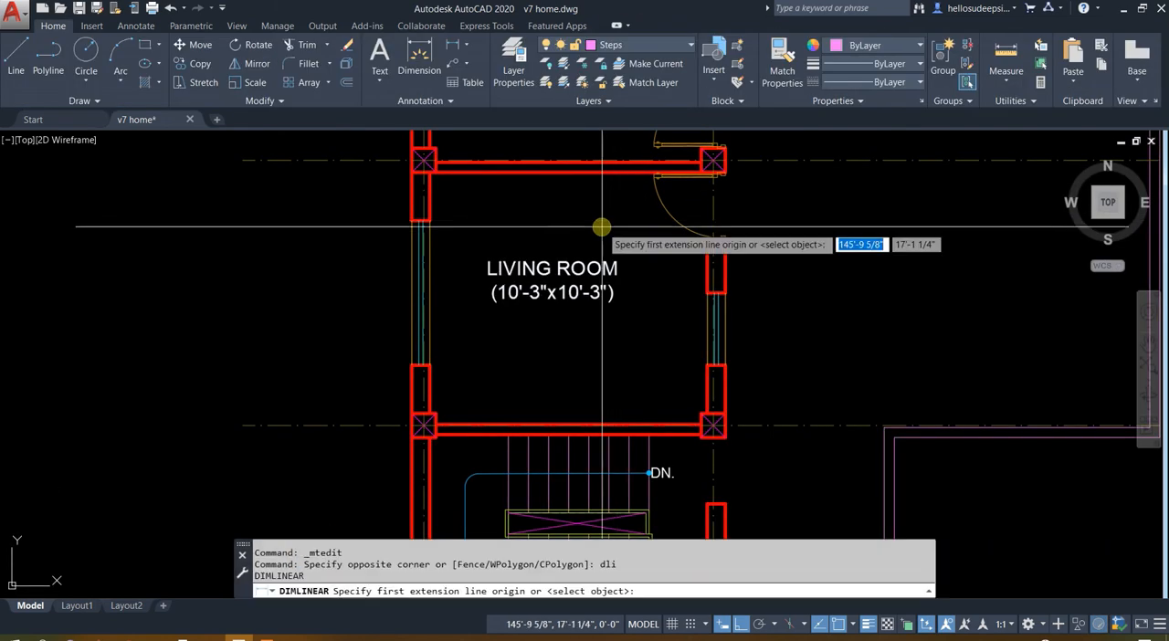
pyautogui.click(591, 172)
pyautogui.click(574, 416)
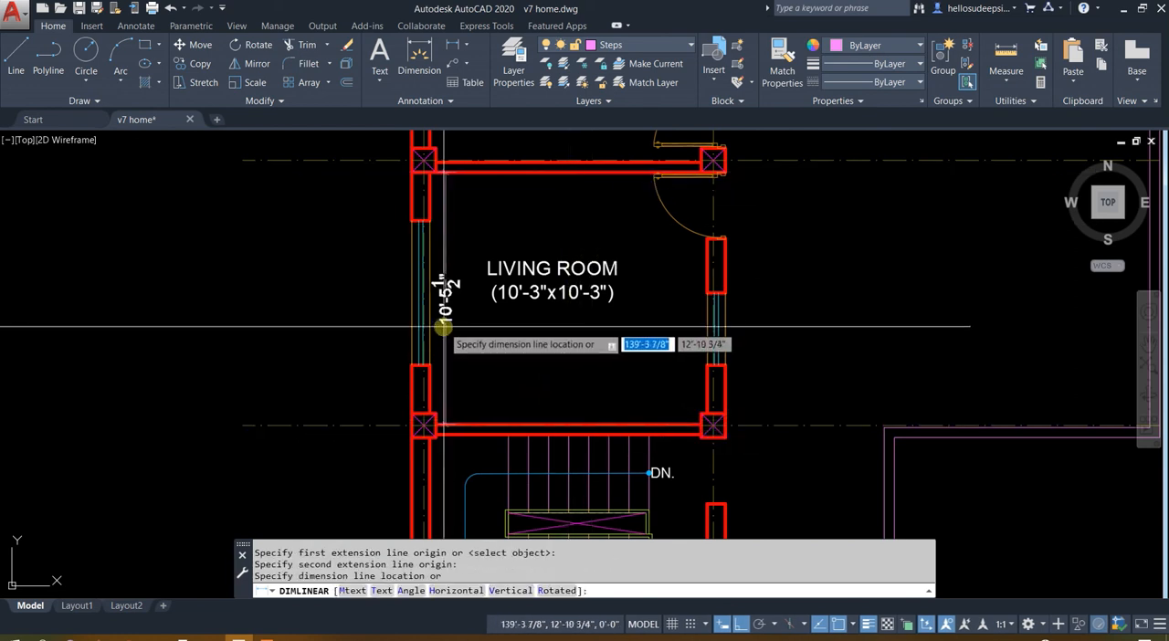
pyautogui.click(448, 301)
pyautogui.press('Escape')
# Add a horizontal linear dimension between the inner faces of the lower room's side walls, above its label
pyautogui.press('Return')
pyautogui.click(426, 217)
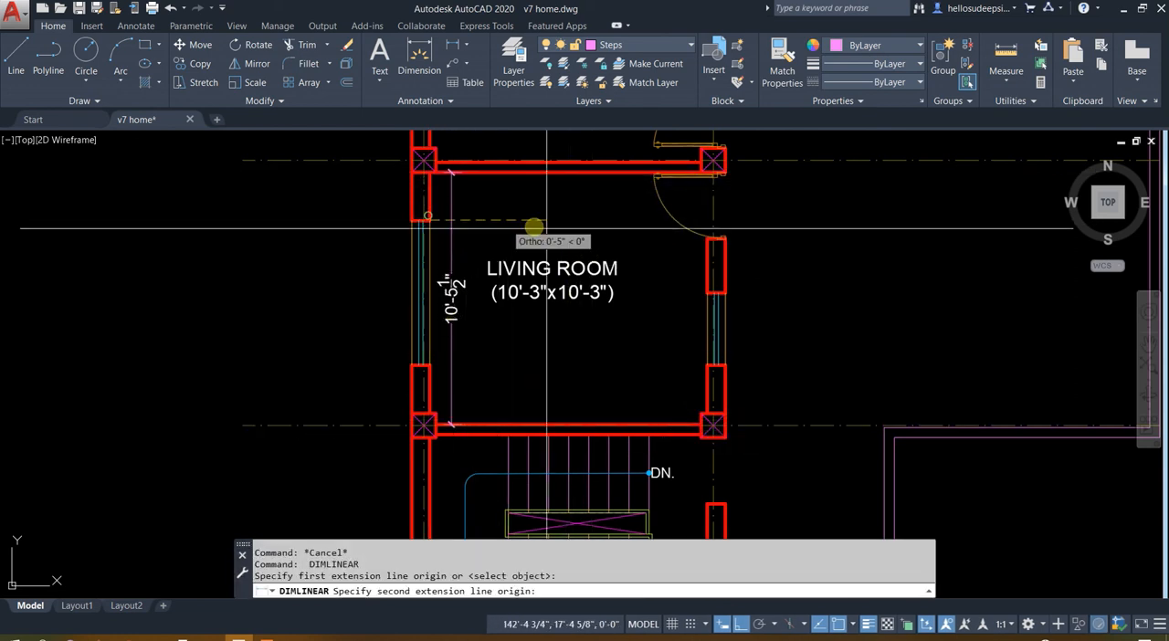
pyautogui.click(709, 242)
pyautogui.click(564, 208)
pyautogui.press('Escape')
# Add vertical and horizontal linear dimensions between the inner wall faces of the upper room
pyautogui.moveTo(563, 209); pyautogui.dragTo(561, 483, button='middle')
pyautogui.press('Return')
pyautogui.click(580, 192)
pyautogui.click(571, 442)
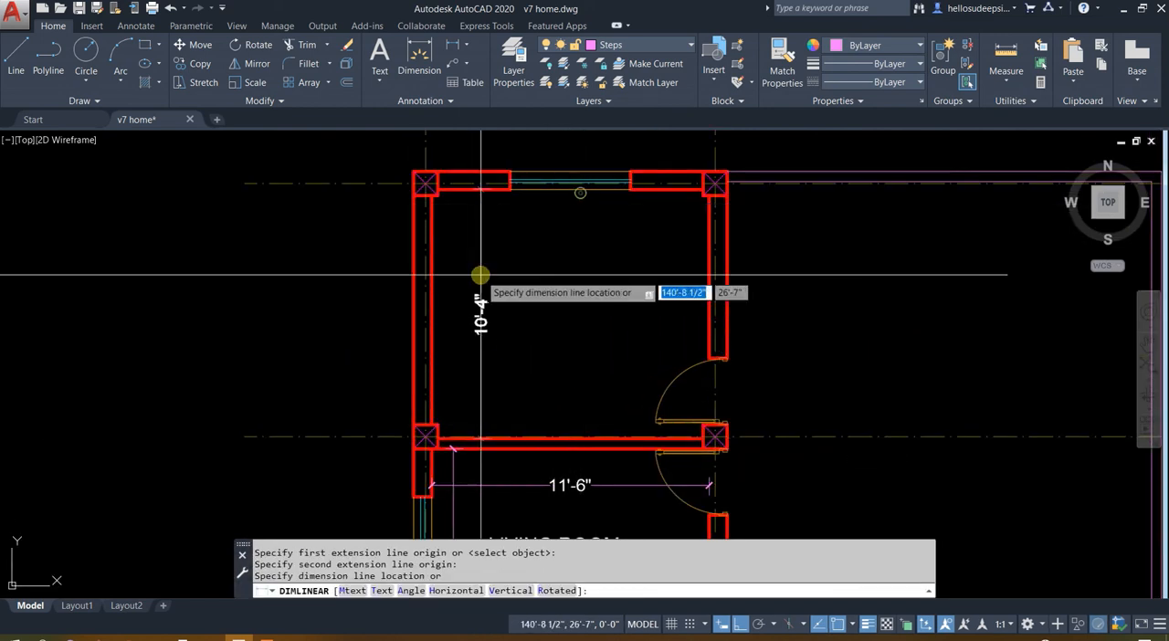
pyautogui.click(481, 275)
pyautogui.press('Return')
pyautogui.click(710, 200)
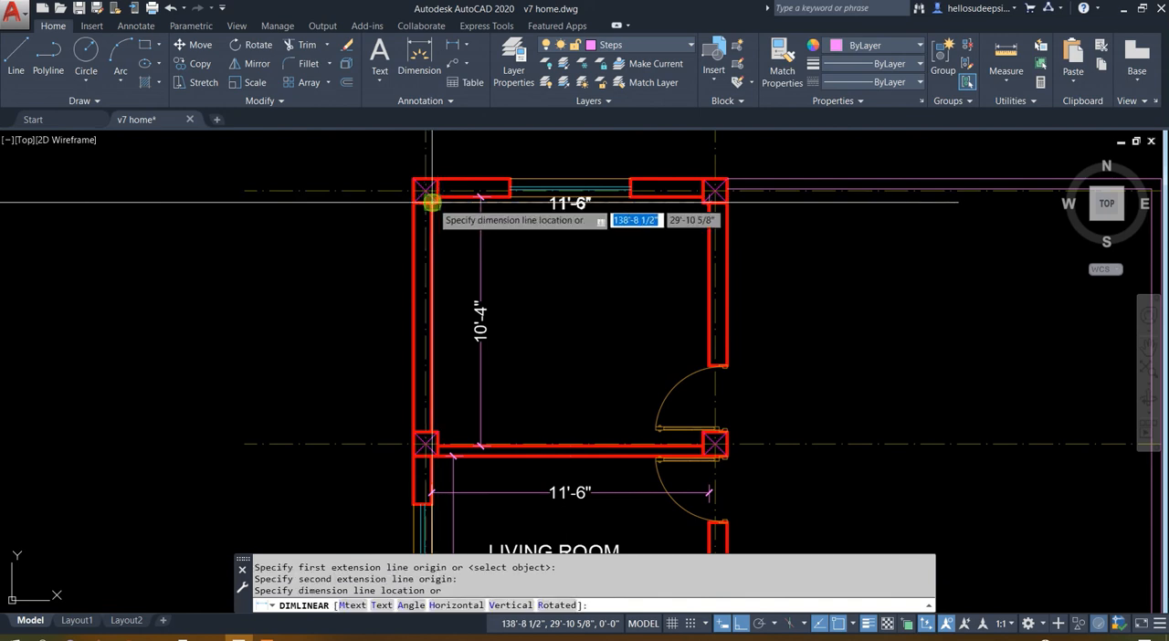
pyautogui.click(430, 202)
pyautogui.click(557, 274)
# Change the lower room's label to "ROOM (11'-6"x10'-5 1/2")" and widen its text frame so the size fits on one line
pyautogui.moveTo(589, 410); pyautogui.dragTo(597, 289, button='middle')
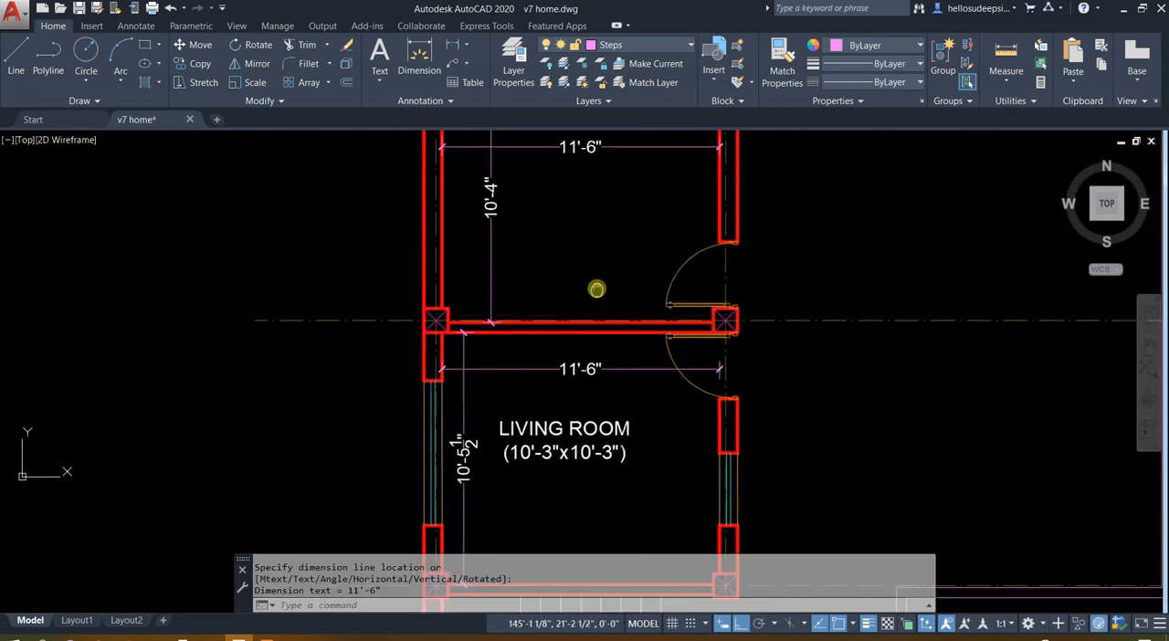
pyautogui.moveTo(593, 397); pyautogui.dragTo(604, 356, button='middle')
pyautogui.press('Escape')
pyautogui.click(478, 459)
pyautogui.moveTo(503, 441); pyautogui.dragTo(545, 306, button='middle')
pyautogui.scroll(5, 642, 354)
pyautogui.moveTo(643, 353); pyautogui.dragTo(687, 621, button='middle')
pyautogui.scroll(-5, 605, 422)
pyautogui.moveTo(518, 263); pyautogui.dragTo(554, 528, button='middle')
pyautogui.scroll(6, 666, 201)
pyautogui.scroll(-10, 634, 282)
pyautogui.scroll(3, 634, 291)
pyautogui.press('Escape')
pyautogui.click(633, 292)
pyautogui.press('Escape')
pyautogui.click(598, 315)
pyautogui.doubleClick(634, 316)
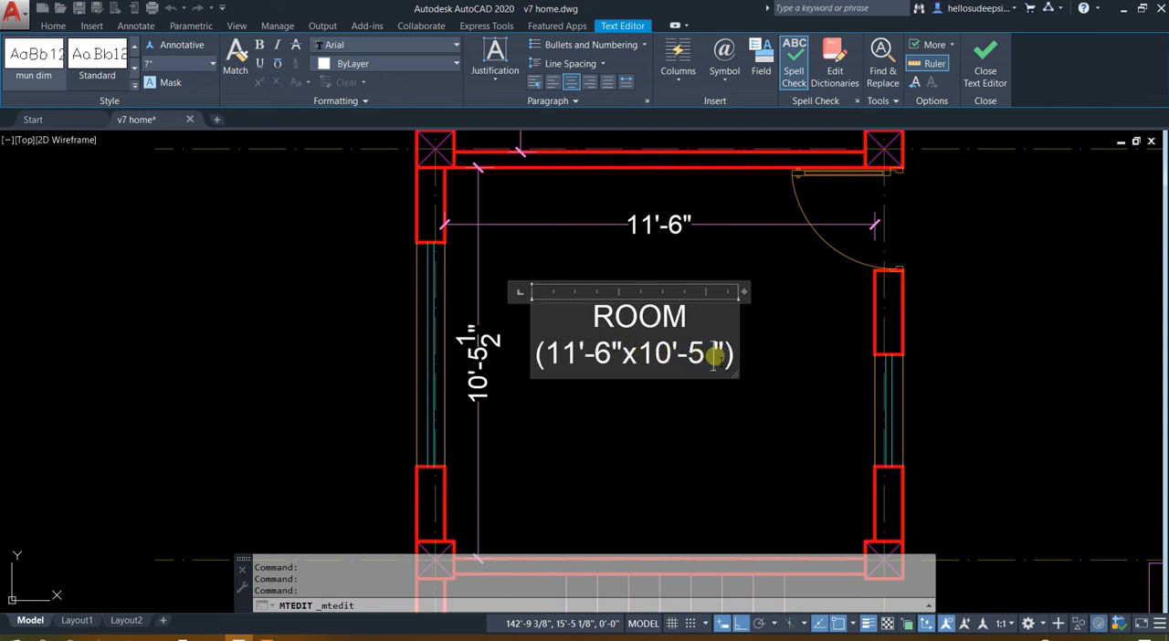
pyautogui.write('1/2')
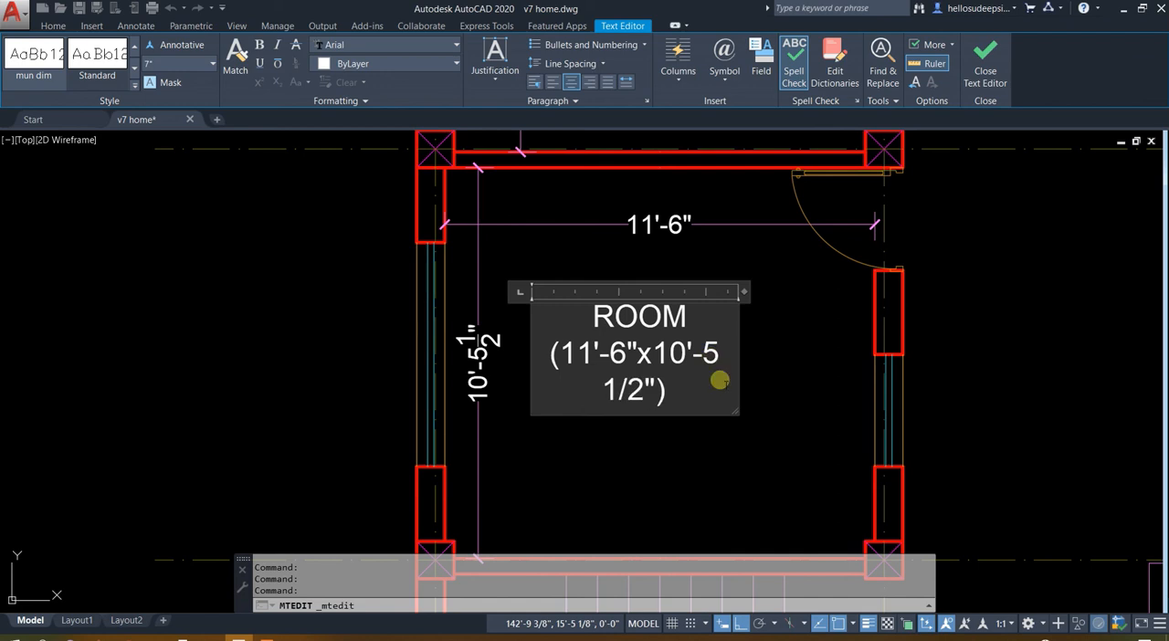
pyautogui.moveTo(747, 298); pyautogui.dragTo(825, 289)
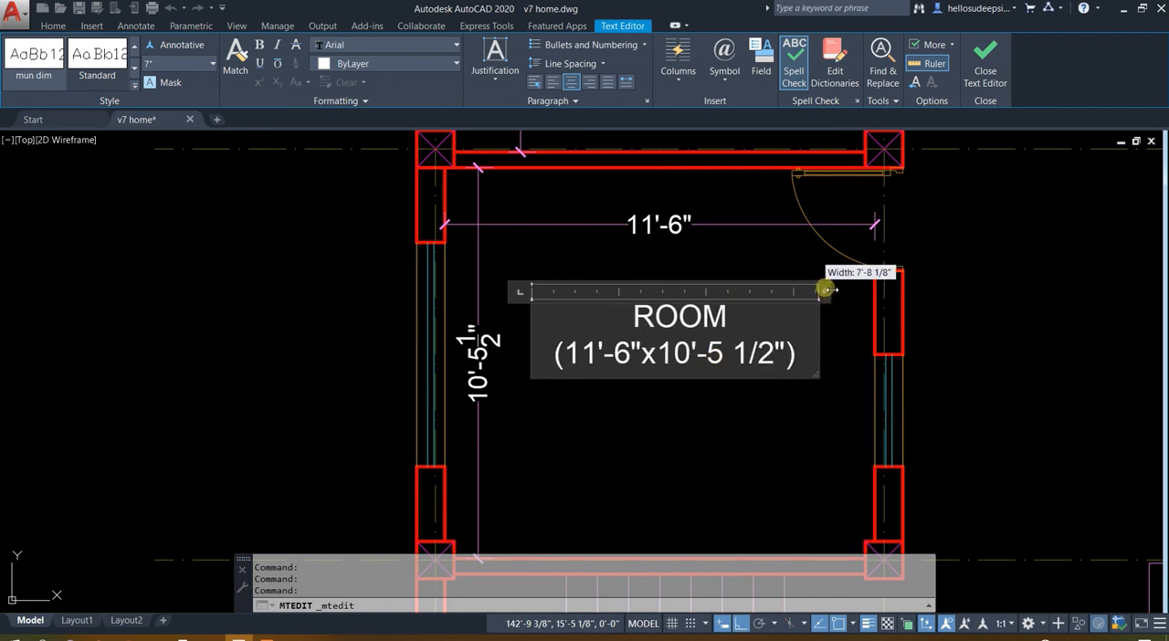
pyautogui.click(754, 442)
# Erase the horizontal and vertical dimensions from the lower room
pyautogui.moveTo(669, 345); pyautogui.dragTo(674, 479, button='middle')
pyautogui.click(518, 378)
pyautogui.click(485, 347)
pyautogui.press('Delete')
pyautogui.click(480, 334)
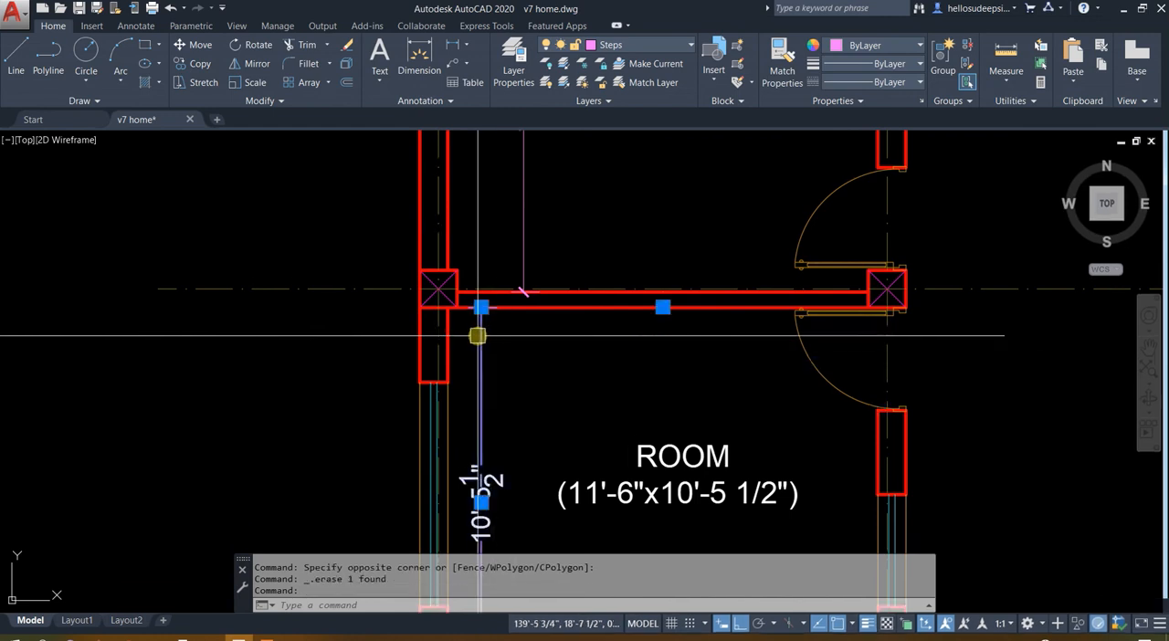
pyautogui.press('Delete')
# Copy the ROOM label from the lower room straight up into the upper room
pyautogui.scroll(-2, 594, 375)
pyautogui.click(585, 452)
pyautogui.write('o')
pyautogui.press('Return')
pyautogui.click(592, 453)
pyautogui.click(612, 203)
pyautogui.press('Escape')
pyautogui.moveTo(612, 203); pyautogui.dragTo(595, 362, button='middle')
pyautogui.scroll(2, 603, 357)
pyautogui.scroll(-2, 605, 314)
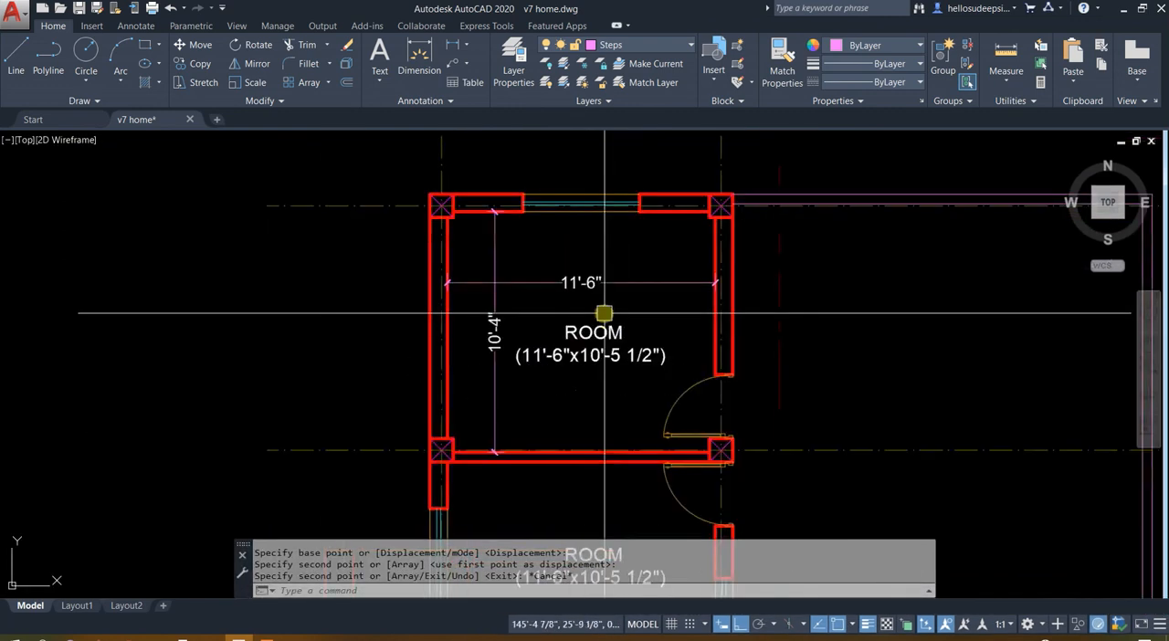
pyautogui.scroll(2, 597, 371)
pyautogui.moveTo(597, 370); pyautogui.dragTo(521, 398, button='middle')
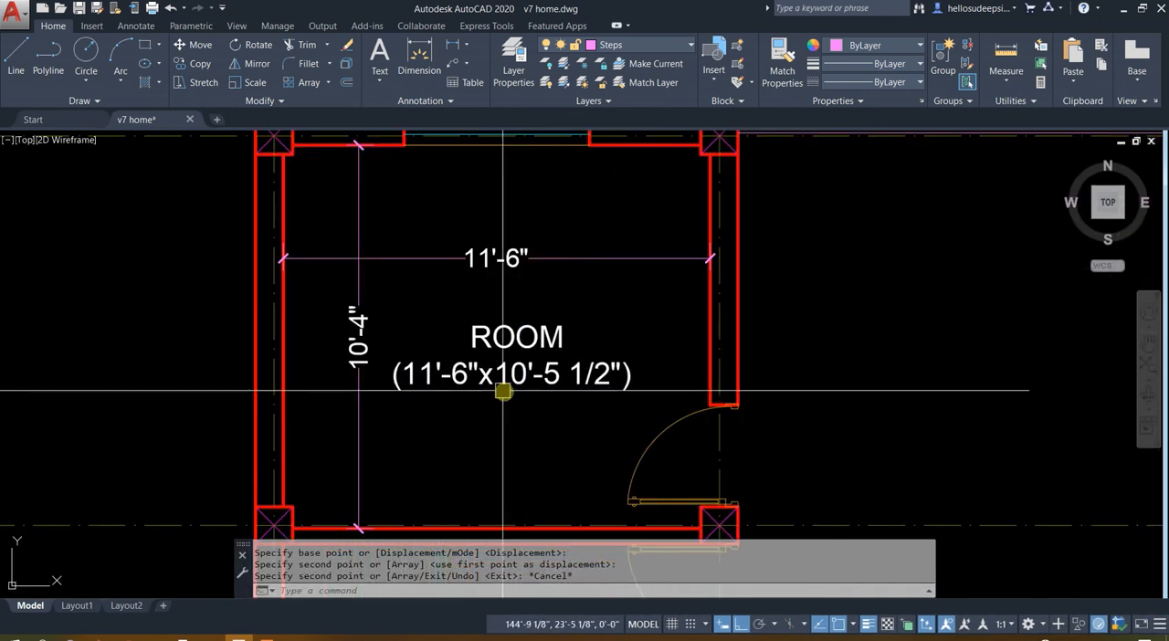
# Change the size in the upper room's label so it reads "ROOM (11'-6"x10'-4")"
pyautogui.click(516, 388)
pyautogui.doubleClick(534, 379)
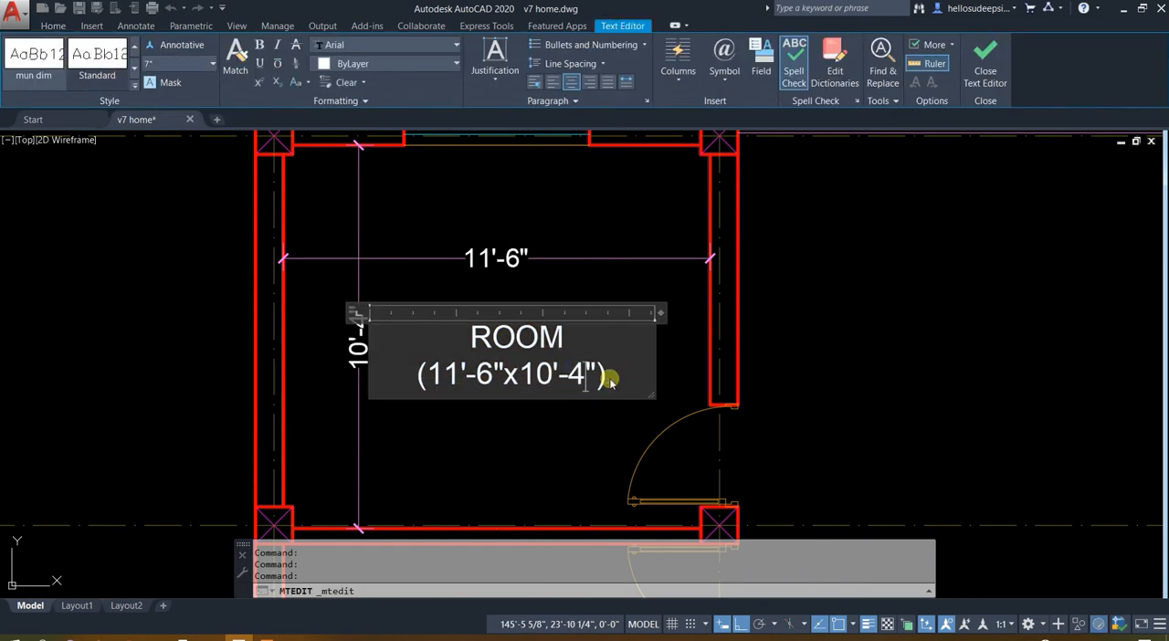
pyautogui.click(616, 234)
# Erase the horizontal and vertical dimensions from the upper room
pyautogui.scroll(-2, 574, 233)
pyautogui.scroll(2, 513, 254)
pyautogui.click(462, 274)
pyautogui.click(385, 225)
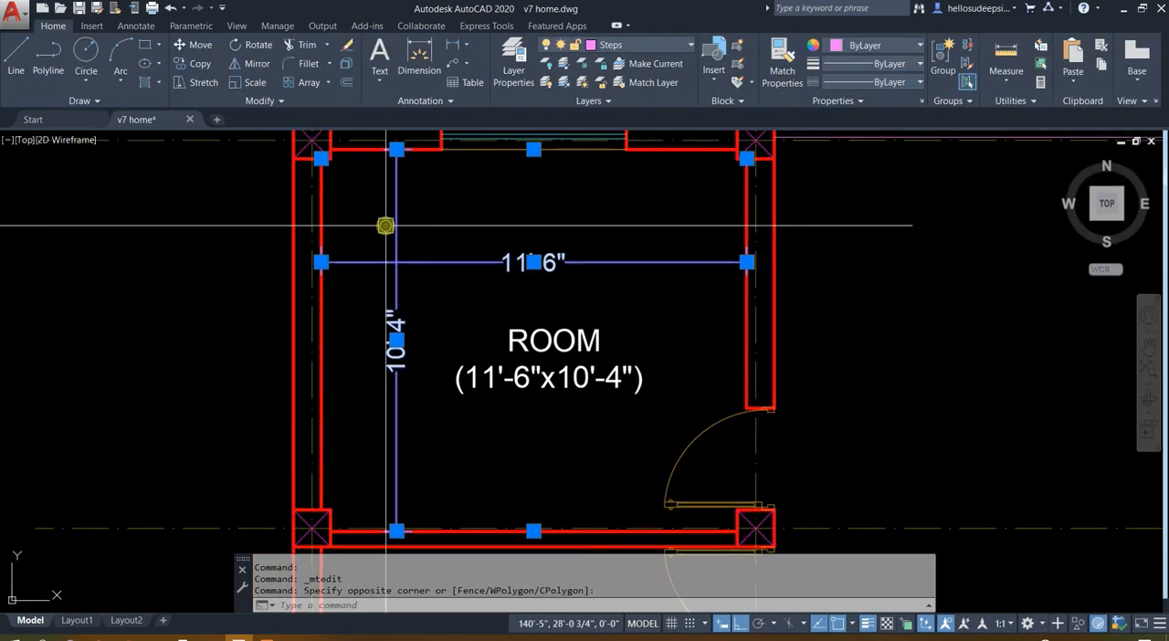
pyautogui.scroll(-5, 386, 225)
pyautogui.press('Delete')
# Copy the upper room's label horizontally into the open terrace area east of the rooms
pyautogui.click(449, 269)
pyautogui.write('C')
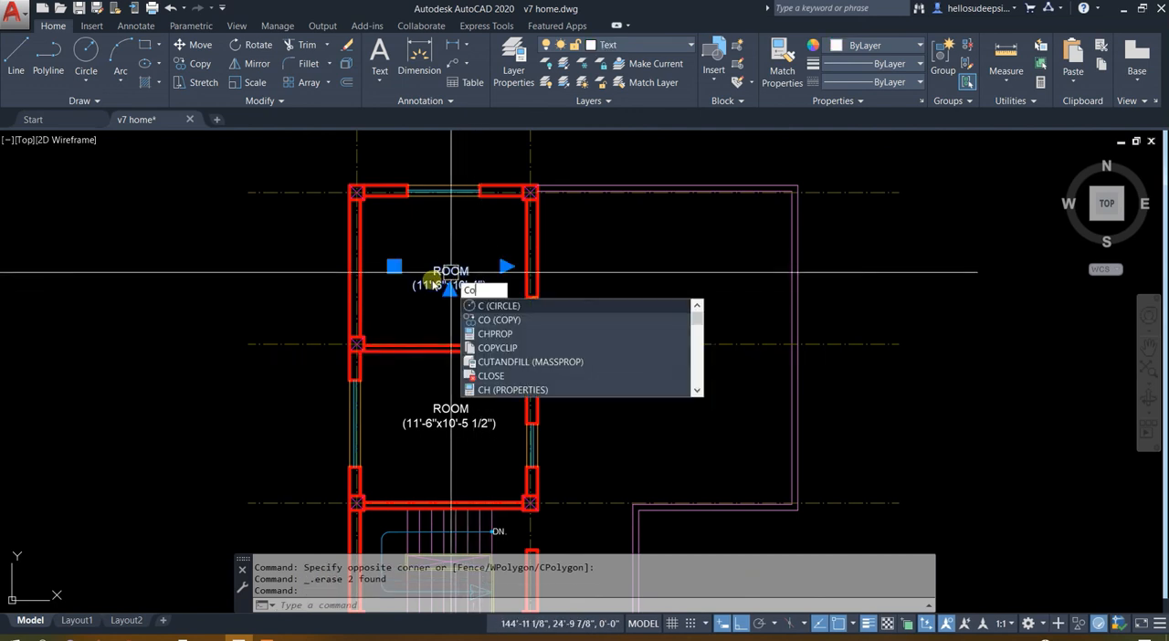
pyautogui.write('O')
pyautogui.press('space')
pyautogui.click(434, 279)
pyautogui.click(644, 272)
pyautogui.press('Escape')
# Move the copied label straight down to the middle of the terrace area
pyautogui.click(661, 258)
pyautogui.click(657, 302)
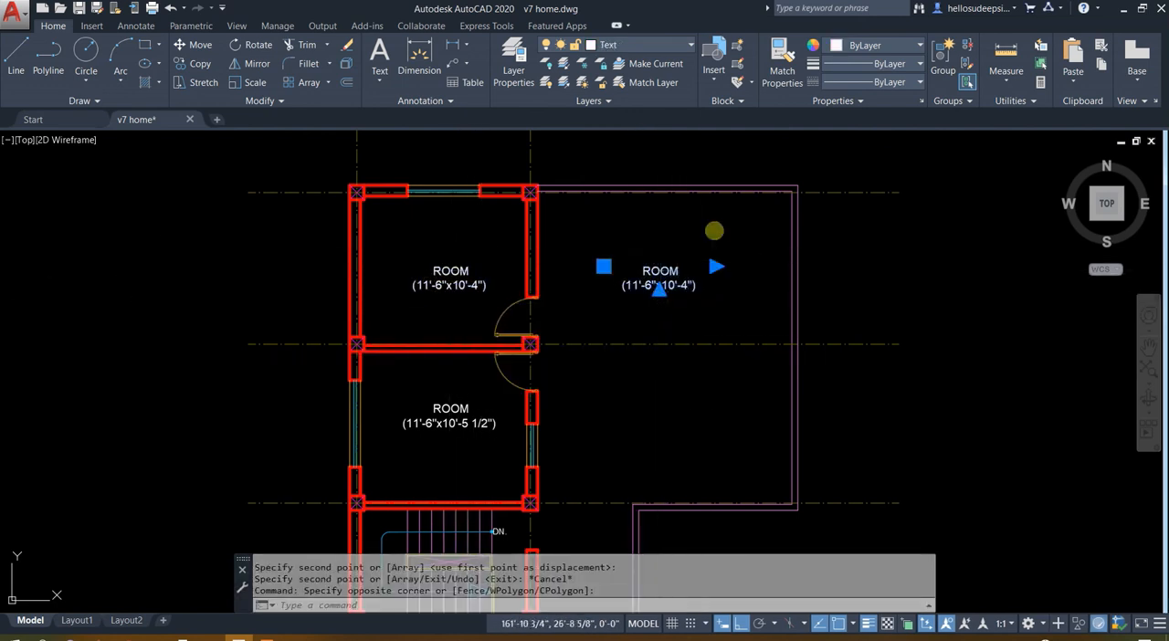
pyautogui.write('M')
pyautogui.press('space')
pyautogui.click(723, 235)
pyautogui.click(744, 361)
pyautogui.press('Escape')
# Replace the text of the terrace area's label with "LOWER TERRACE"
pyautogui.doubleClick(637, 408)
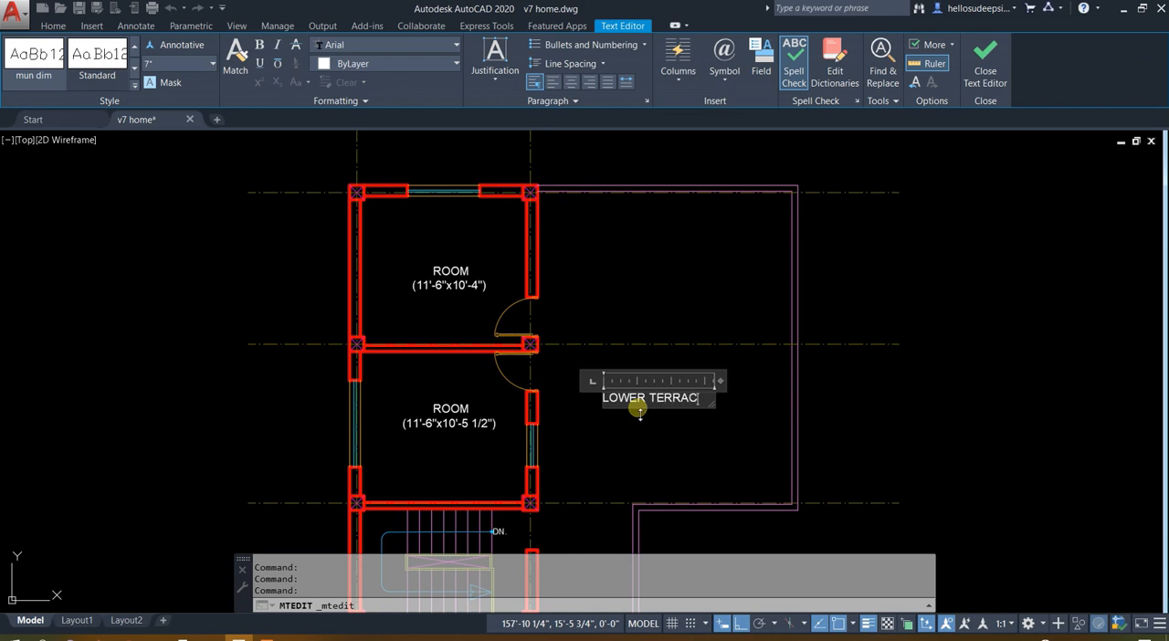
pyautogui.click(672, 262)
pyautogui.scroll(-4, 672, 261)
pyautogui.moveTo(673, 260)
pyautogui.mouseDown(button='middle')
pyautogui.moveTo(682, 191)
pyautogui.moveTo(644, 281)
pyautogui.moveTo(725, 168)
pyautogui.mouseUp(button='middle')
pyautogui.scroll(2, 681, 191)
pyautogui.moveTo(744, 424); pyautogui.dragTo(689, 507, button='middle')
pyautogui.moveTo(638, 252); pyautogui.dragTo(615, 340, button='middle')
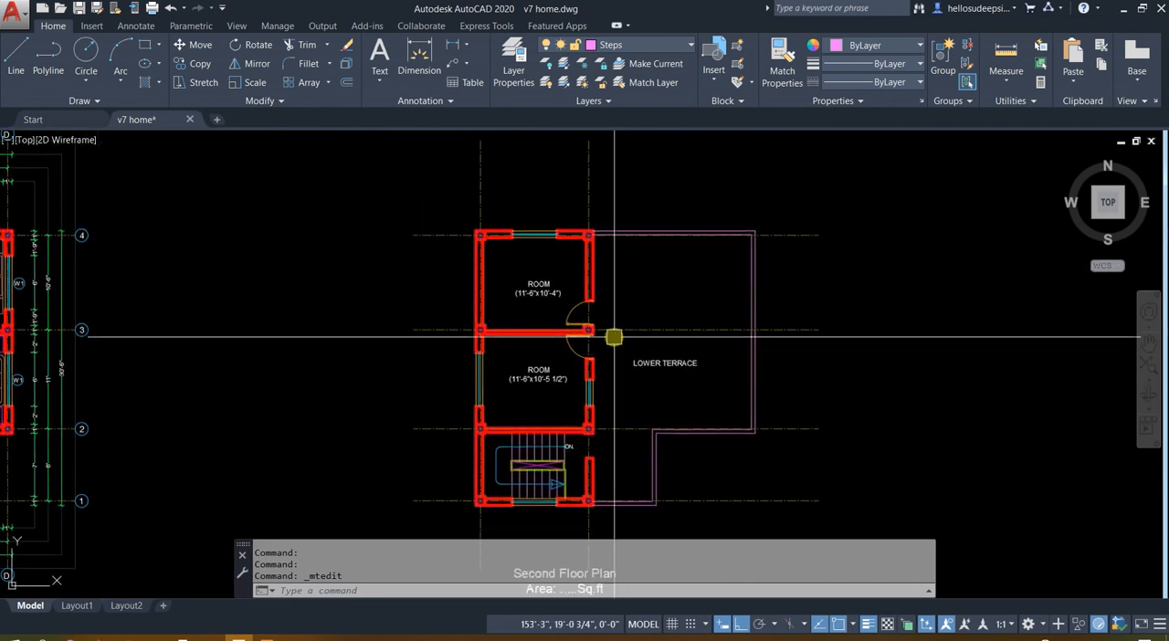